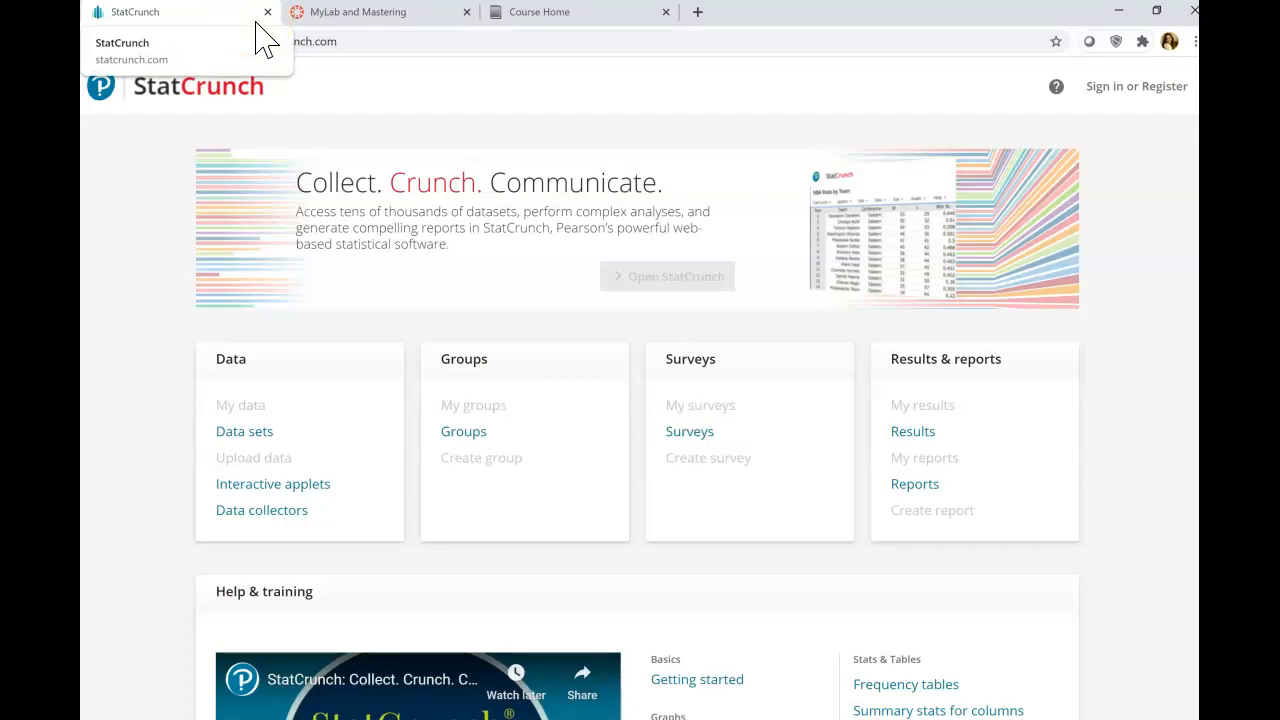
- From the Canvas course, launch MyLab Statistics and reach the StatCrunch app in a new tab
left_click(386, 33)
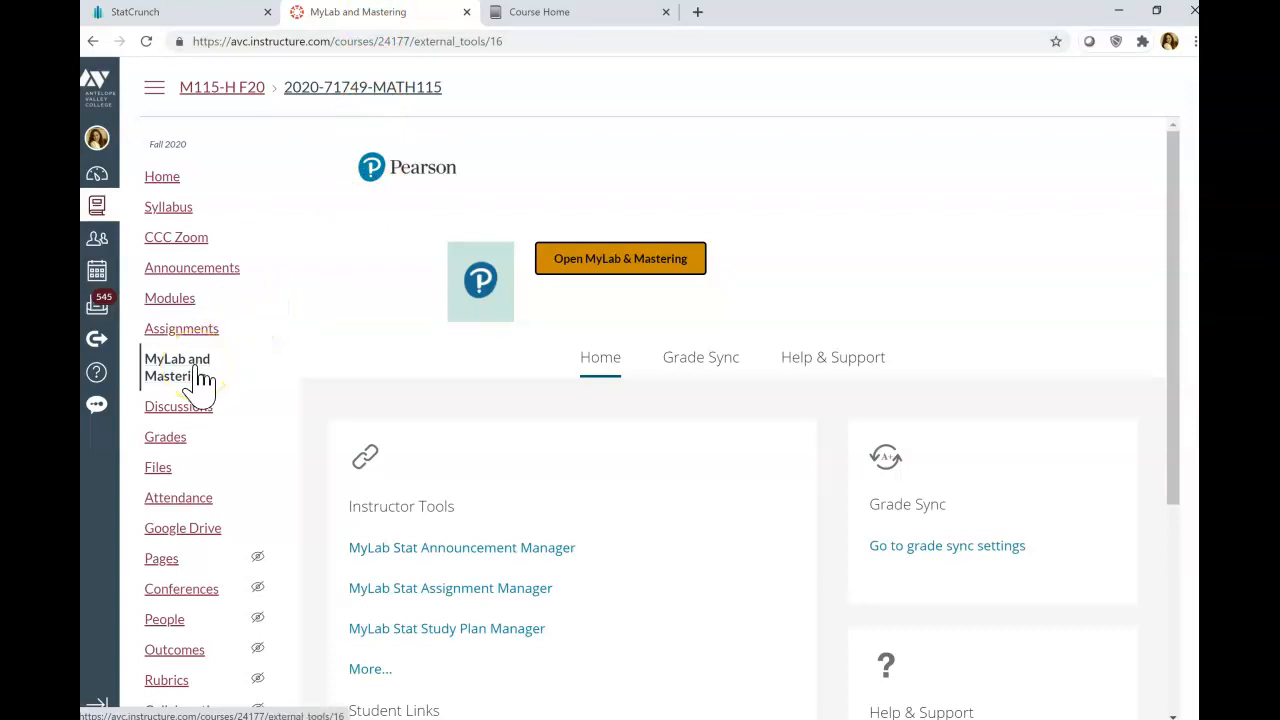
left_click(594, 268)
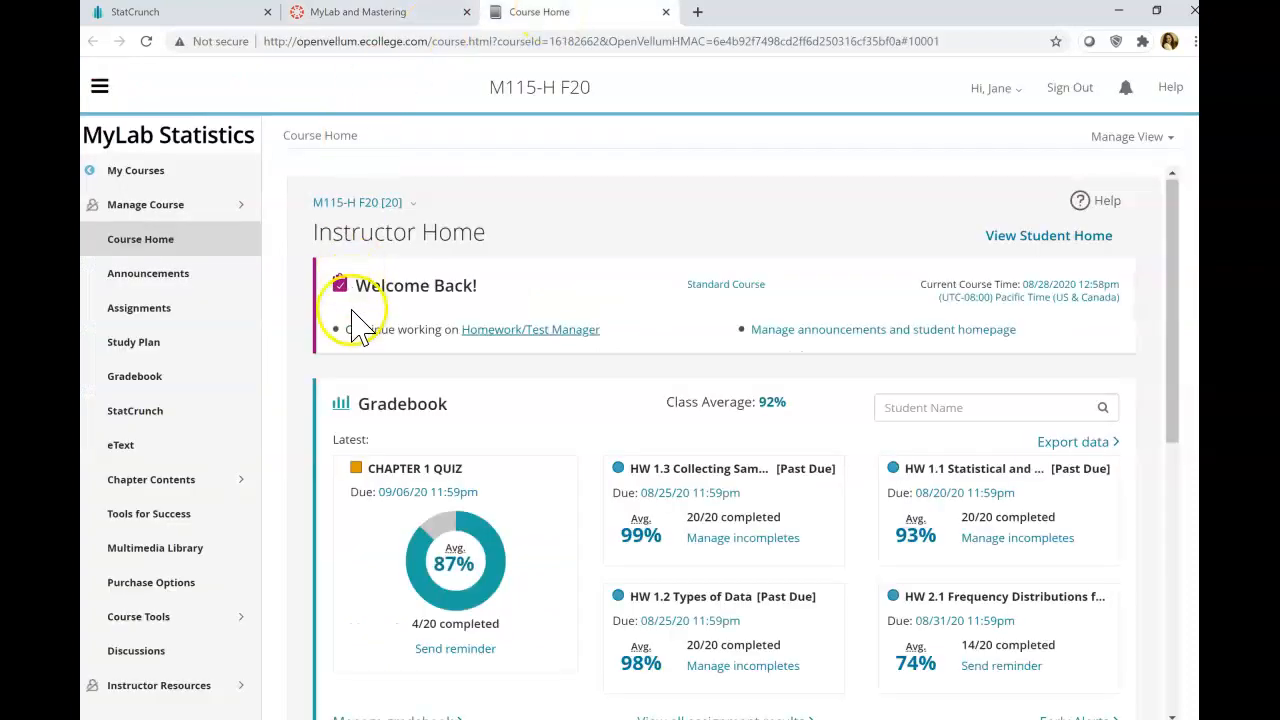
left_click(145, 412)
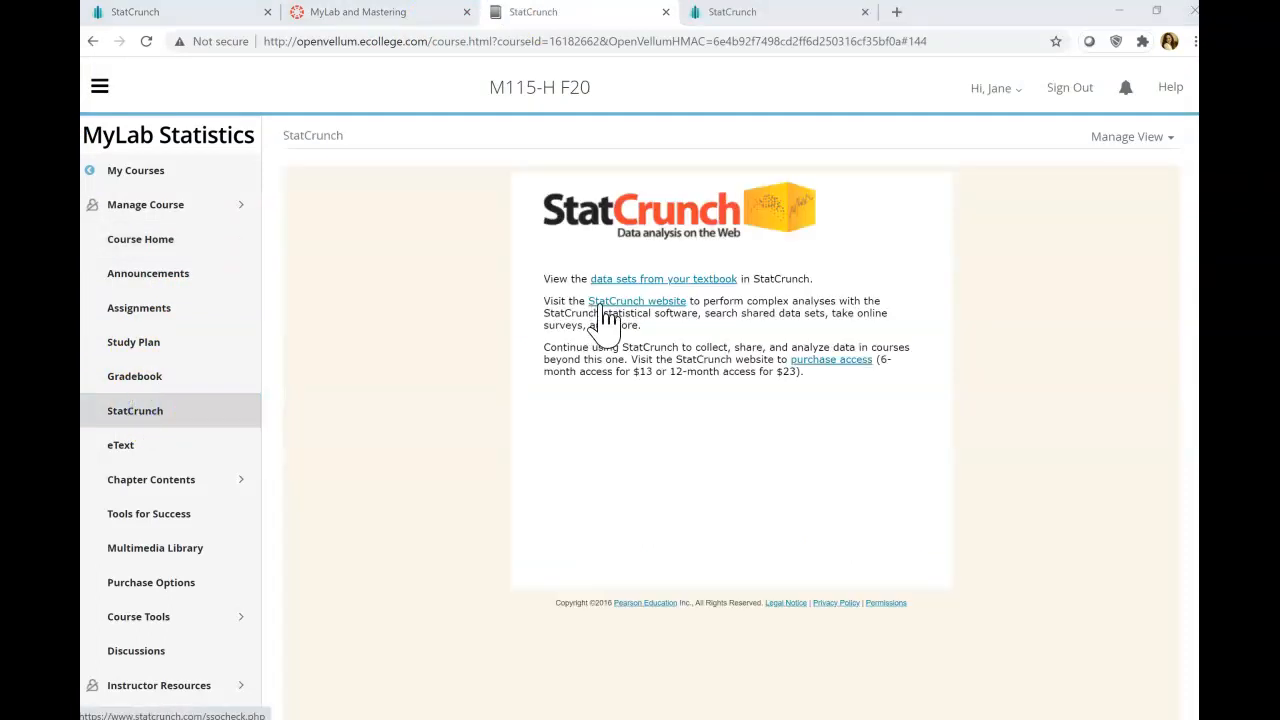
left_click(640, 304)
left_click(733, 14)
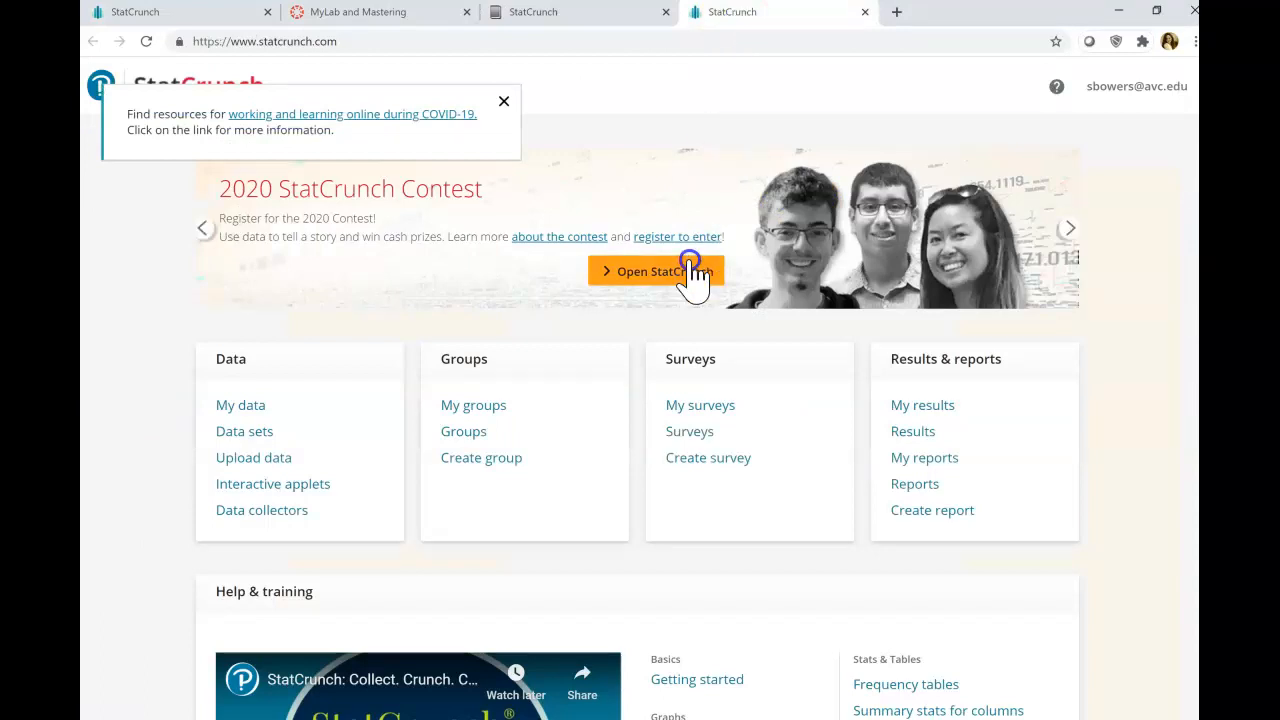
left_click(679, 279)
- Load the Ch2.1-2.2 Frequency Tables & Histograms data set with var1 service times
left_click(617, 300)
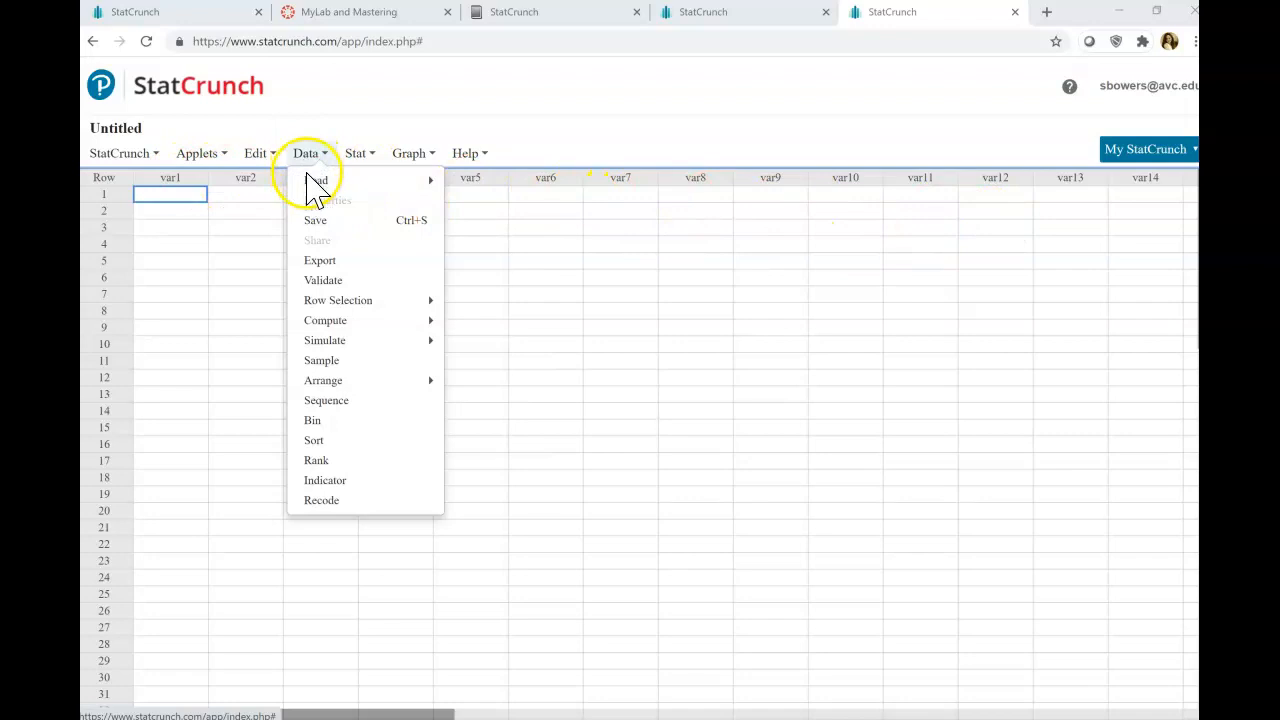
key("Escape")
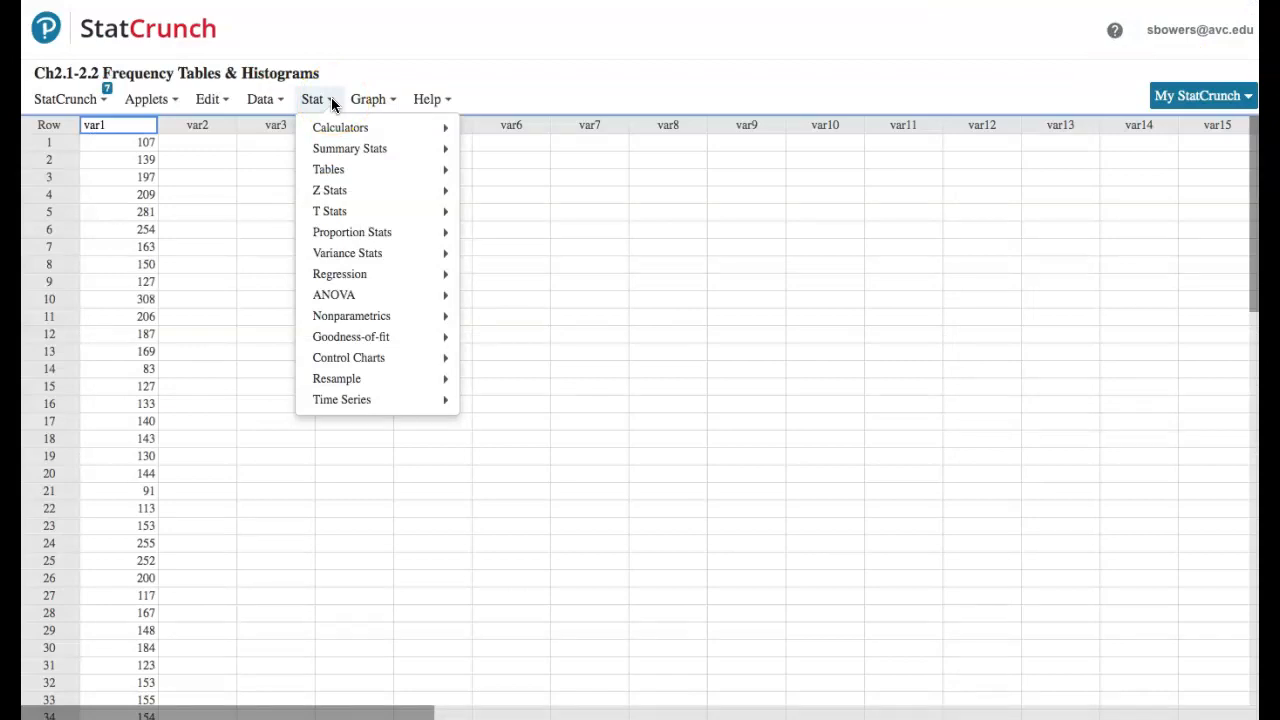
- Start a frequency table from Stat > Tables with var1 as the column to tabulate
left_click(336, 171)
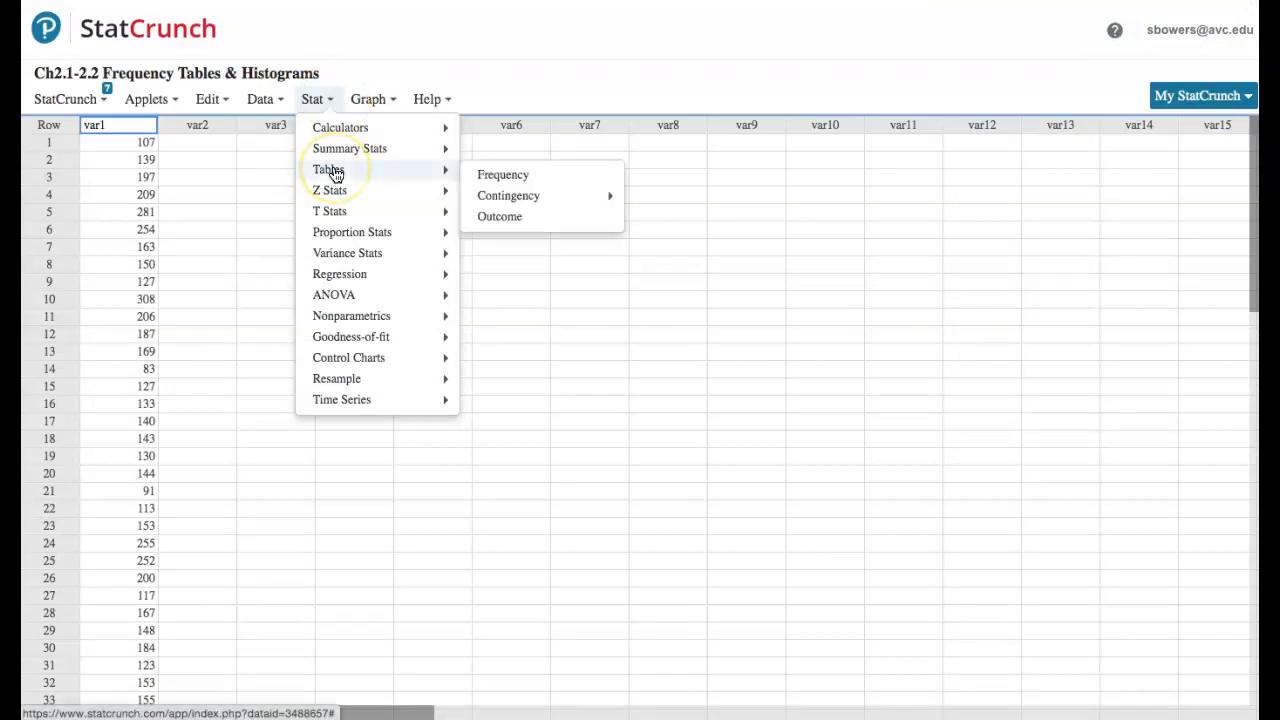
left_click(520, 176)
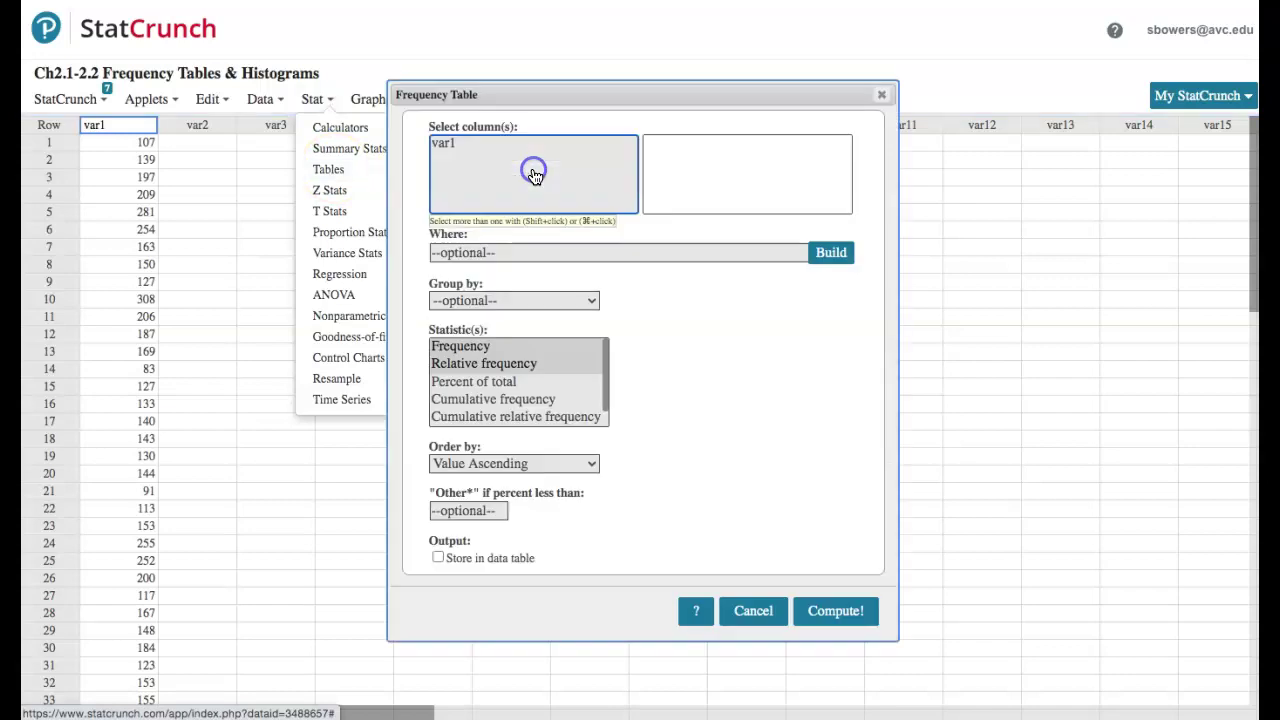
left_click(455, 143)
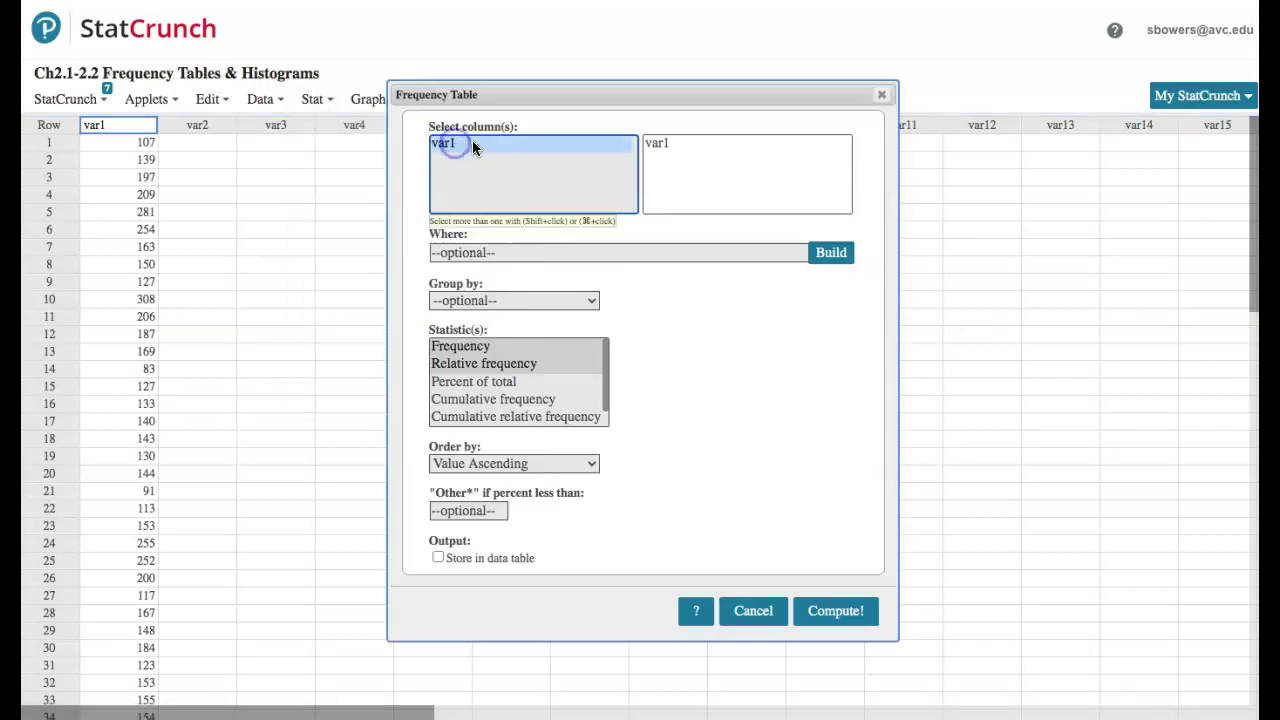
left_click(658, 143)
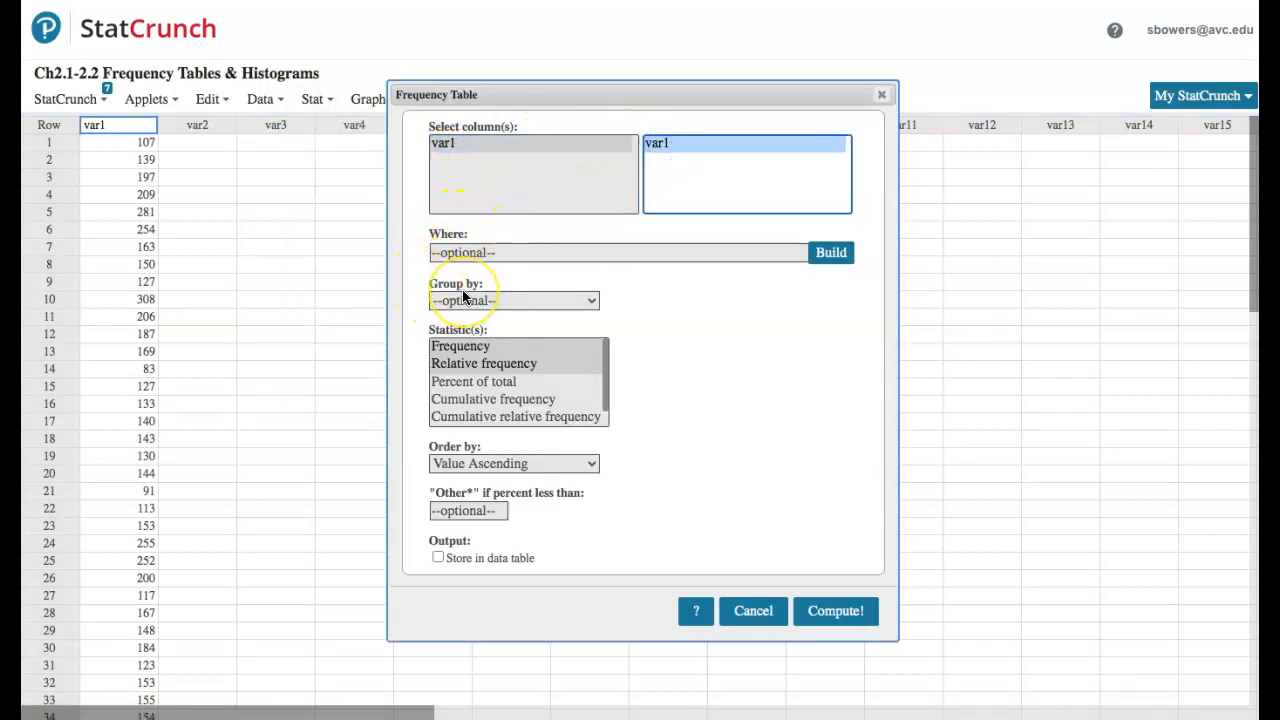
- Include Frequency, Relative frequency and Cumulative frequency, then compute the table
left_click(500, 346)
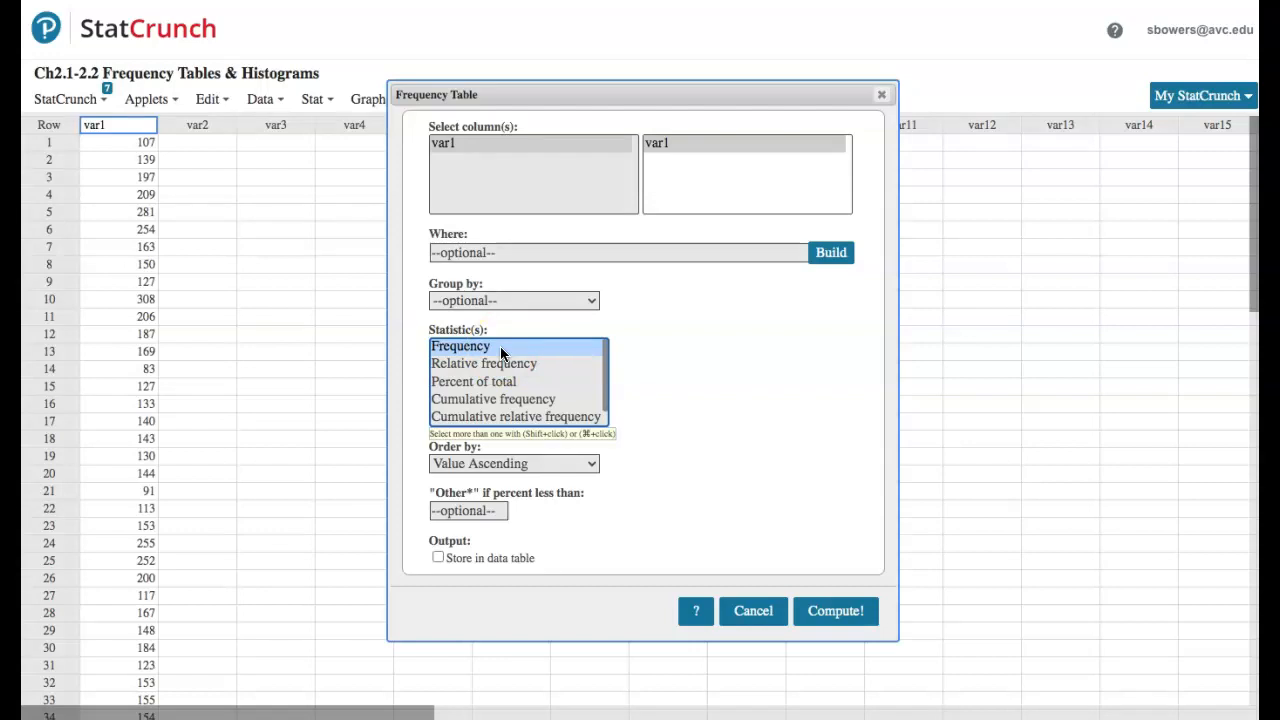
left_click(502, 350)
left_click(520, 363, "ctrl")
left_click(495, 399, "ctrl")
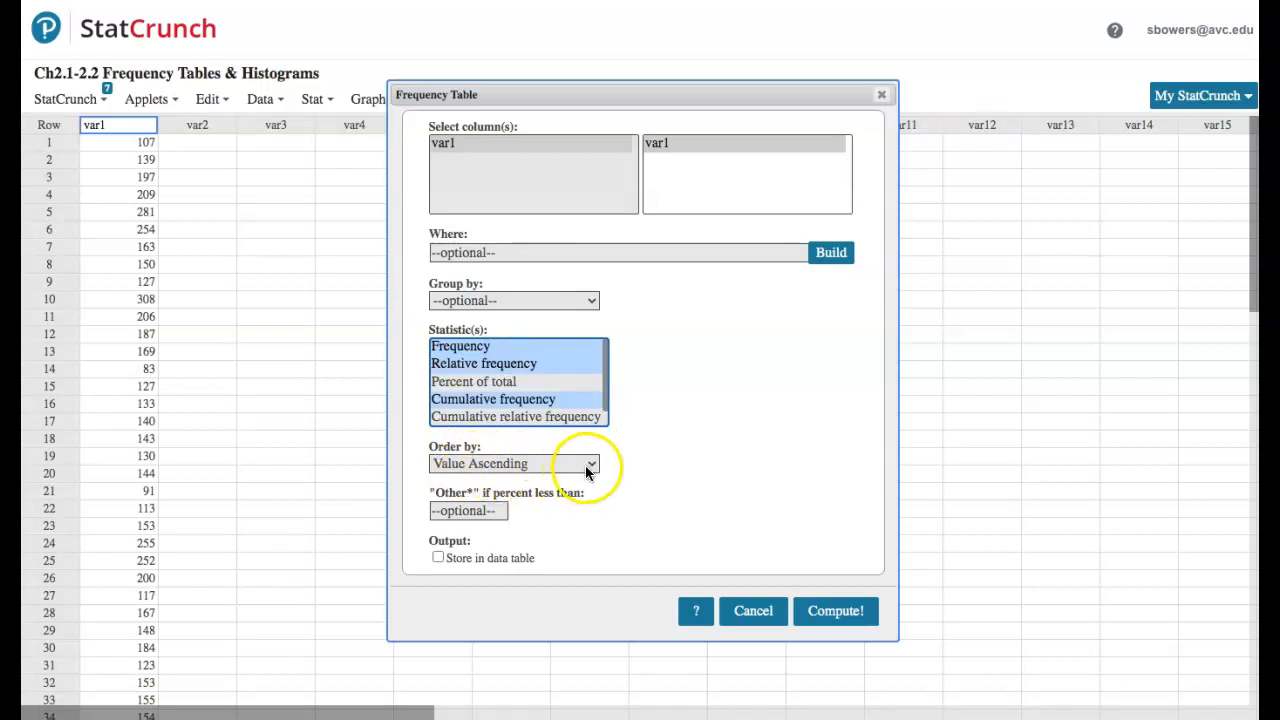
left_click(840, 612)
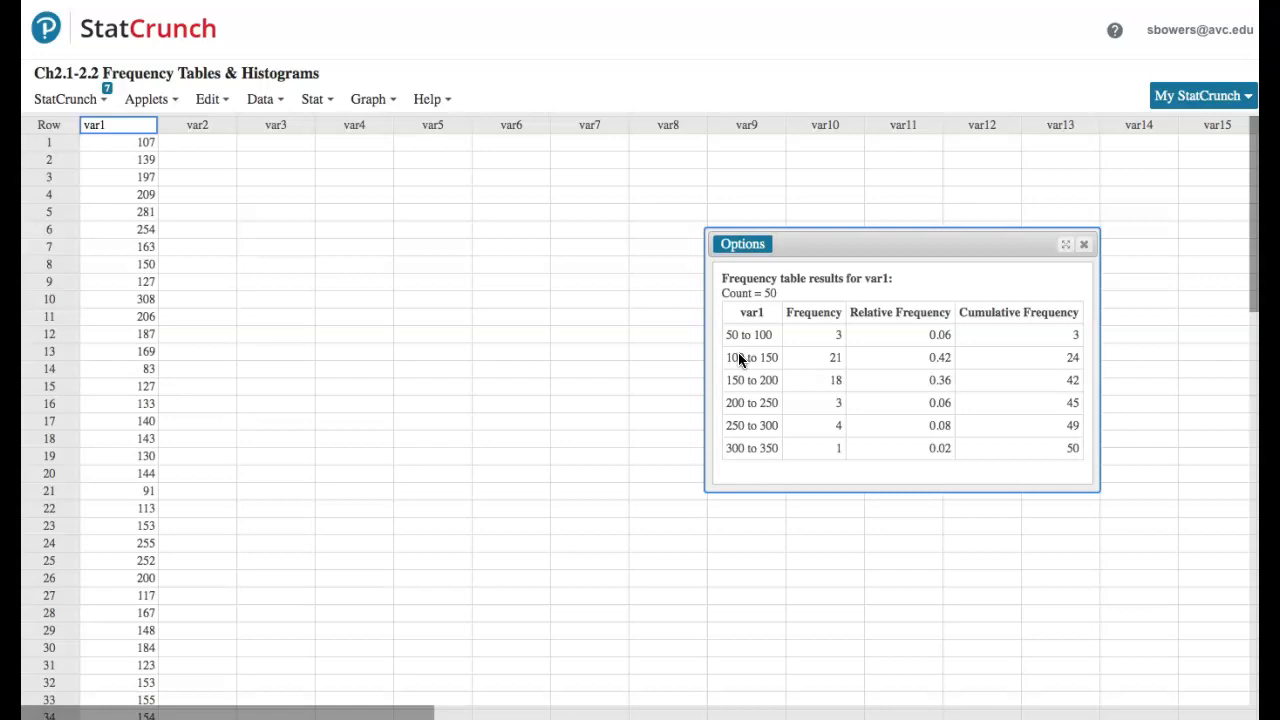
- Accept the binned var1 frequency table and bring up the Graph menu
left_click(380, 99)
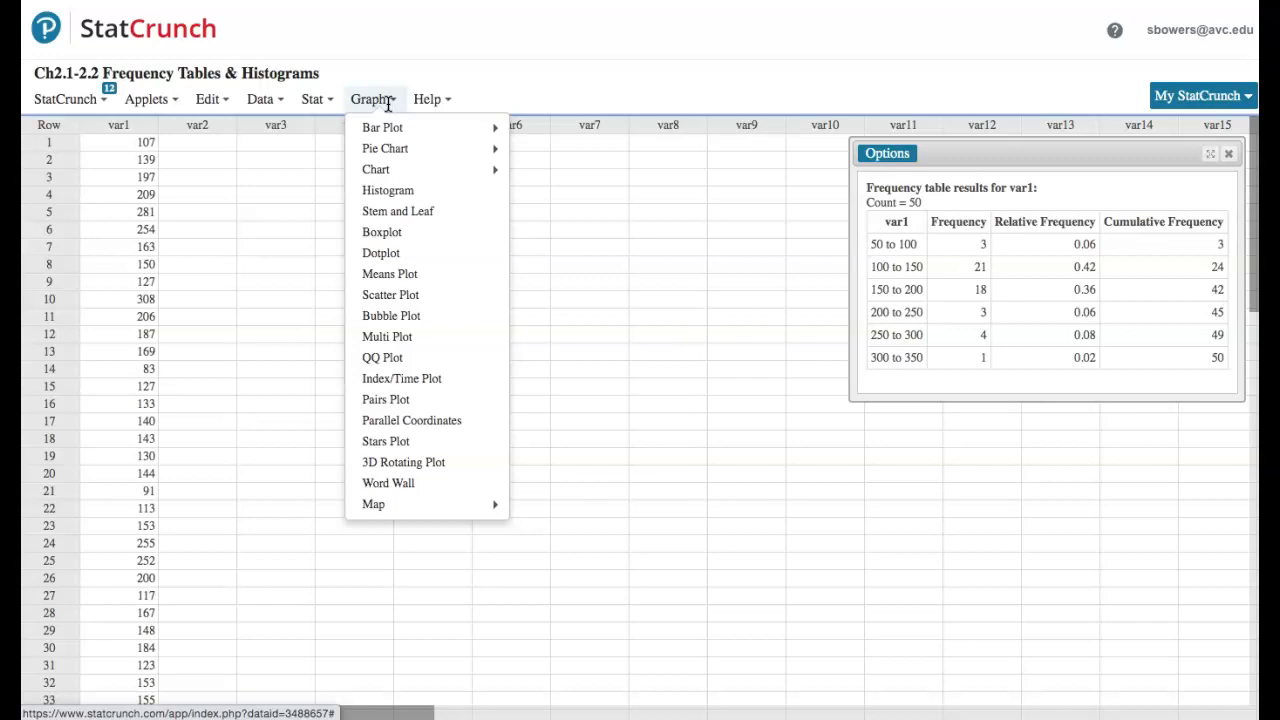
- Set up a Frequency histogram with var1 as the plotted column
left_click(392, 190)
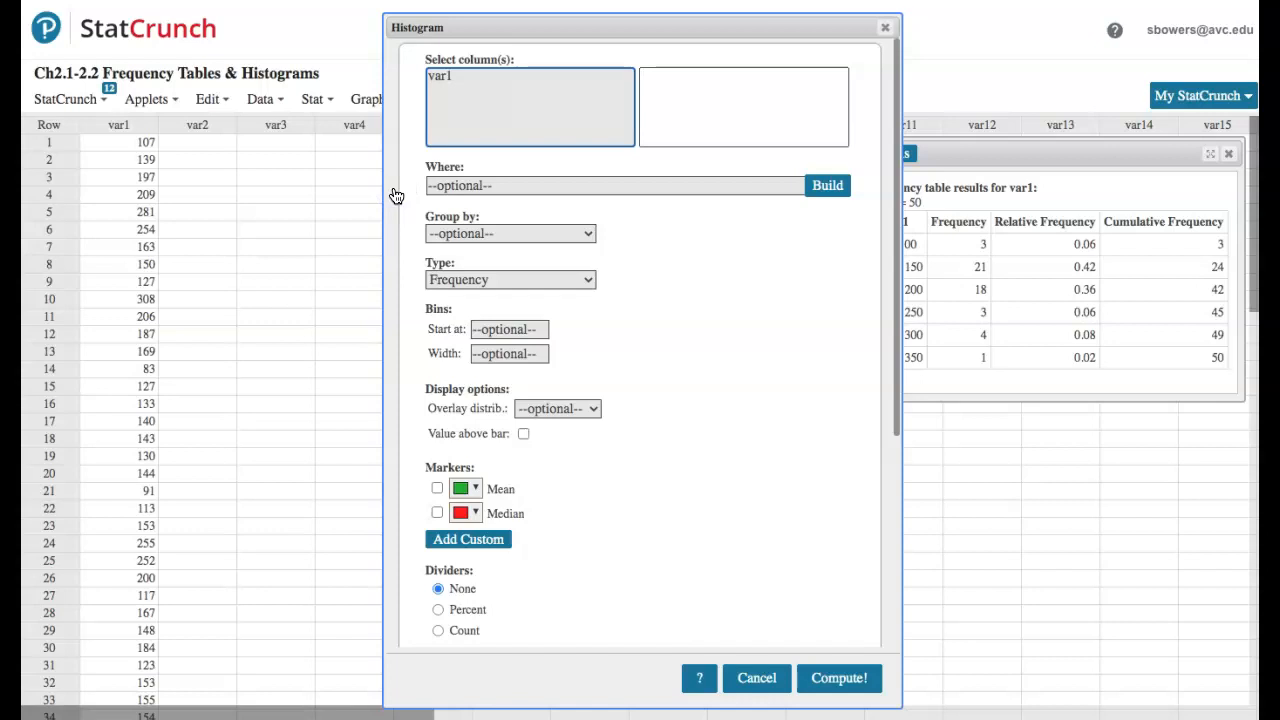
left_click(613, 75)
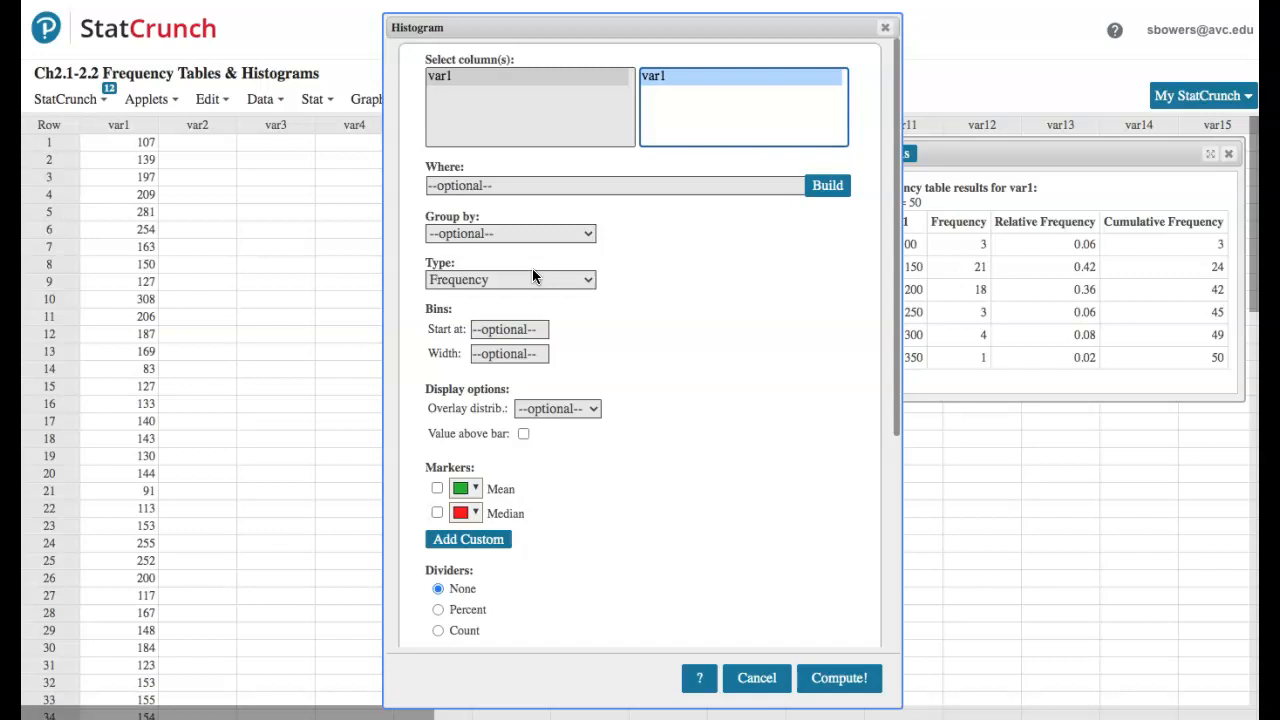
left_click(531, 279)
left_click(528, 279)
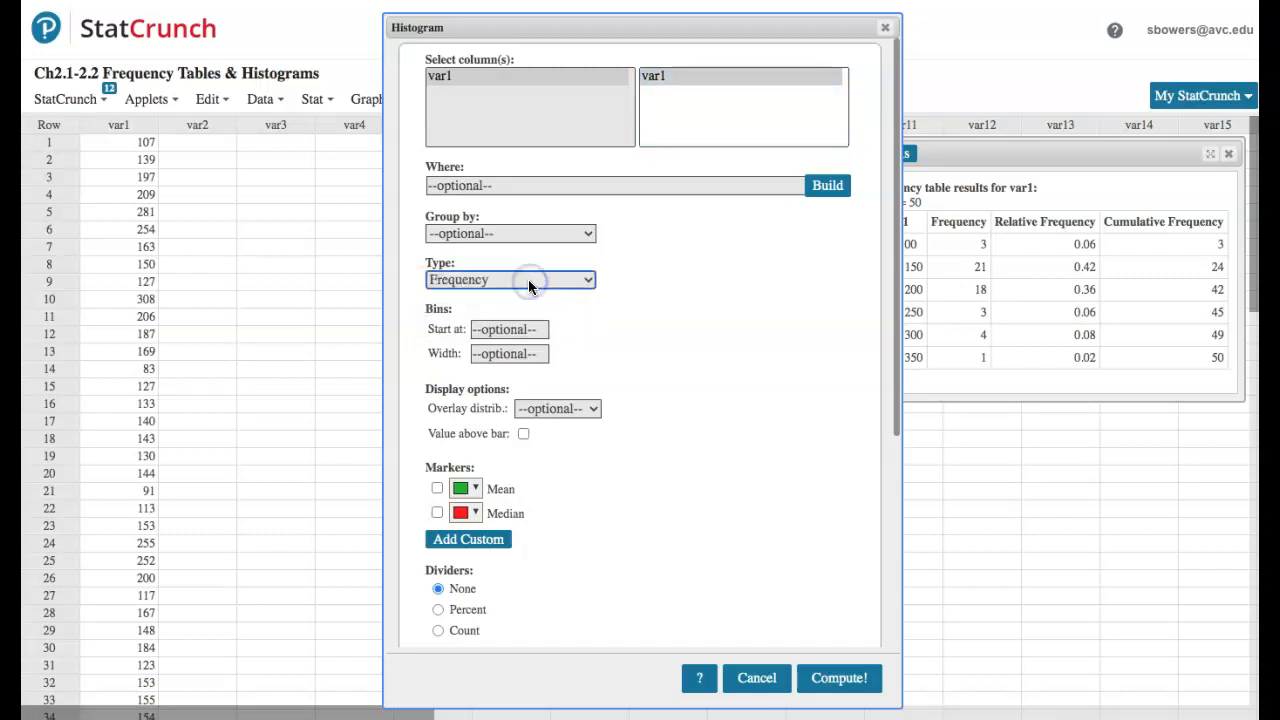
- Bins start at 75 with width 50, add mean and median markers, and compute the histogram
left_click(526, 329)
type("75")
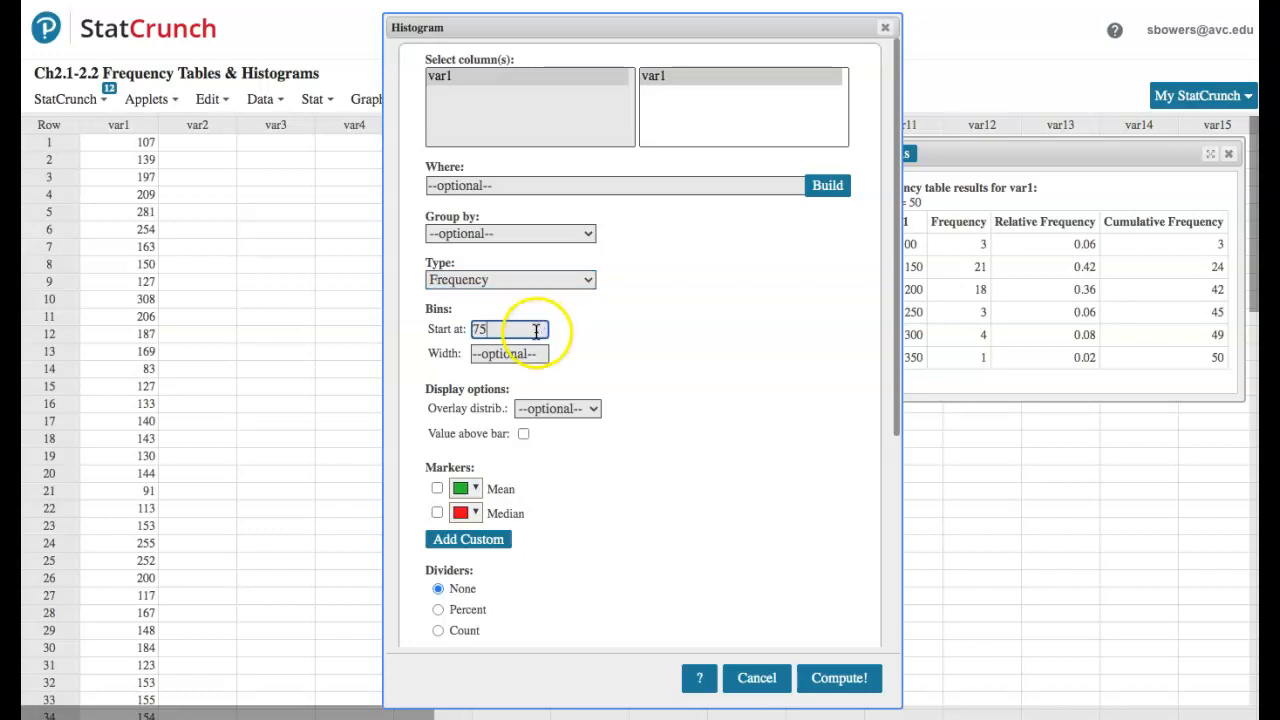
left_click(521, 353)
type("50")
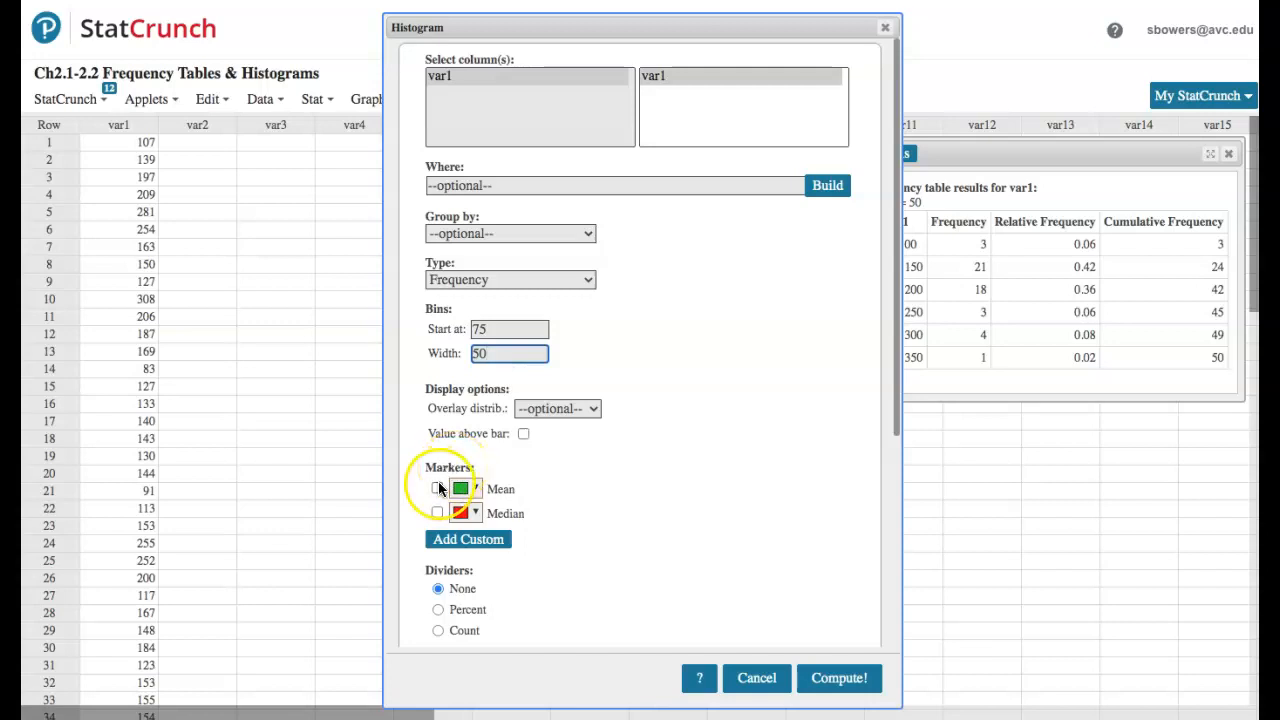
left_click(437, 488)
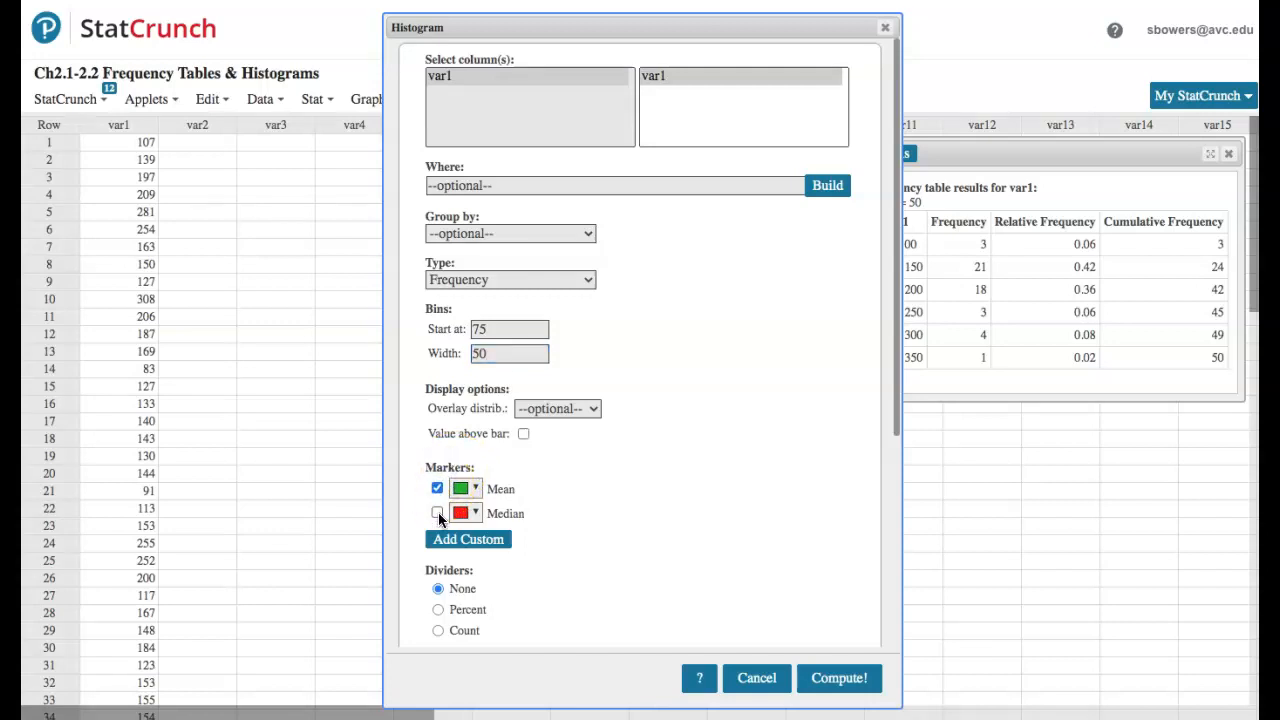
left_click(437, 512)
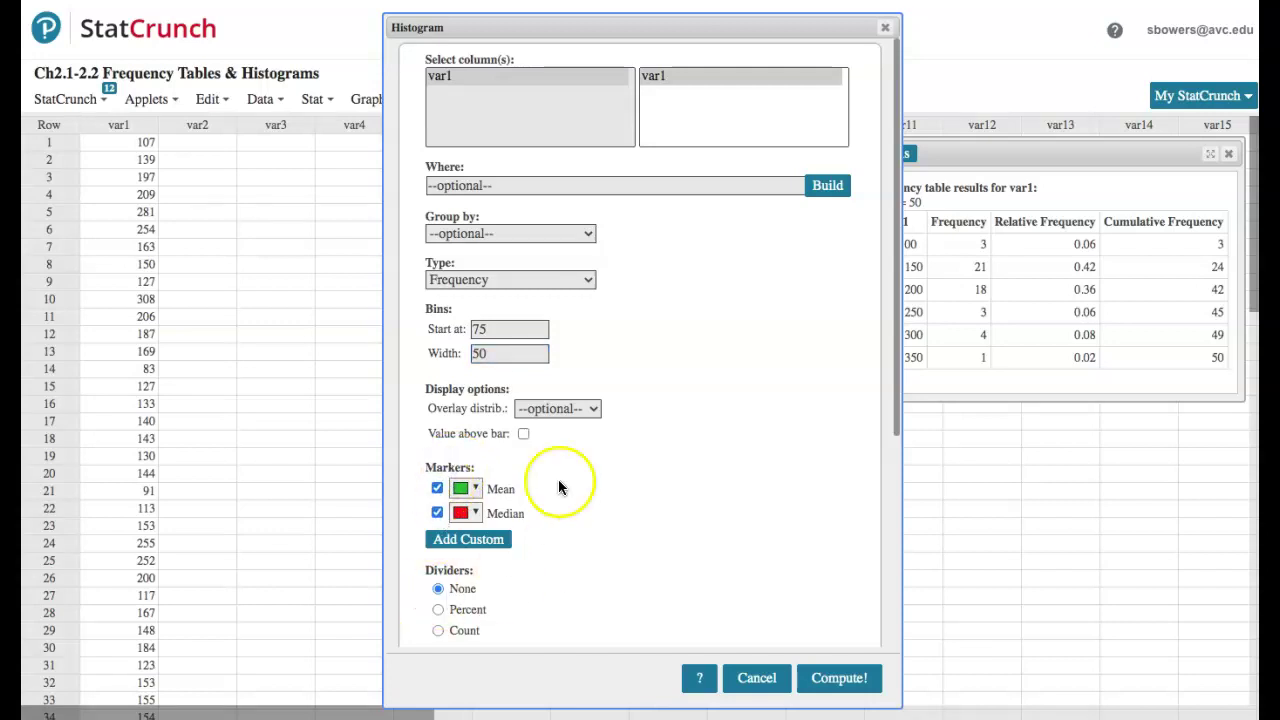
left_click(836, 678)
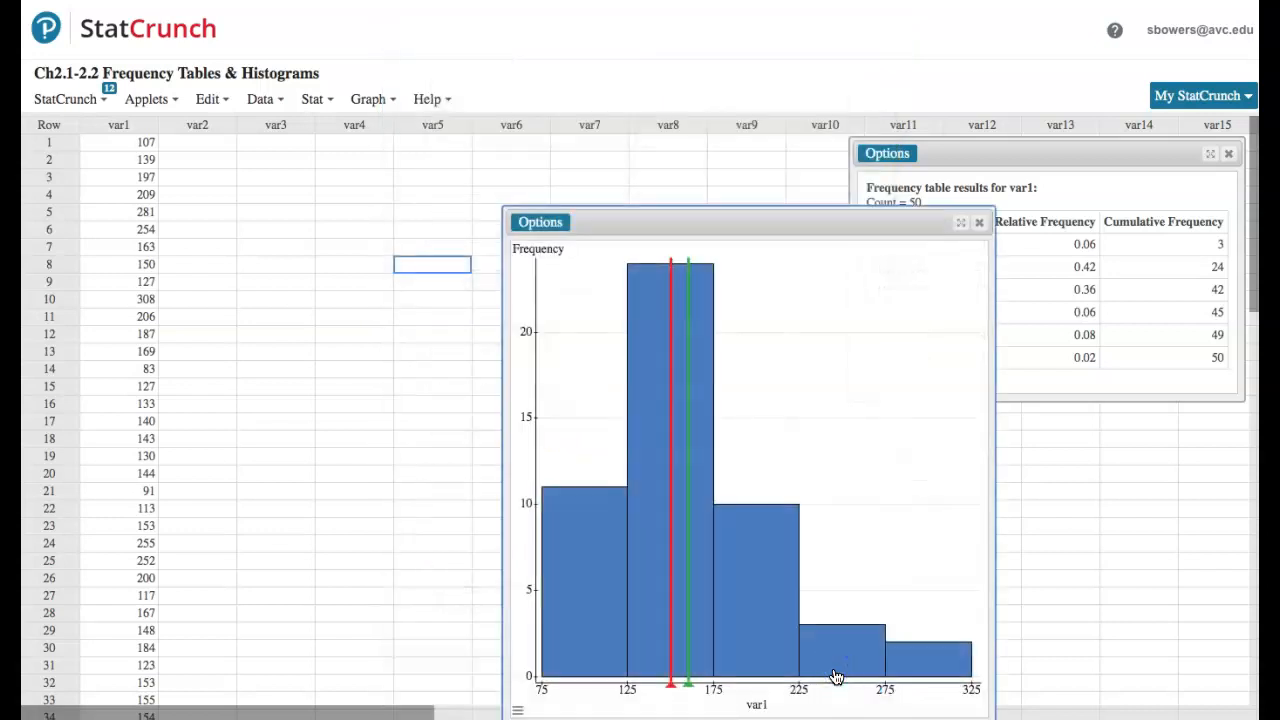
- Check the bar counts around the 175-225 class on the var1 histogram
left_click(790, 658)
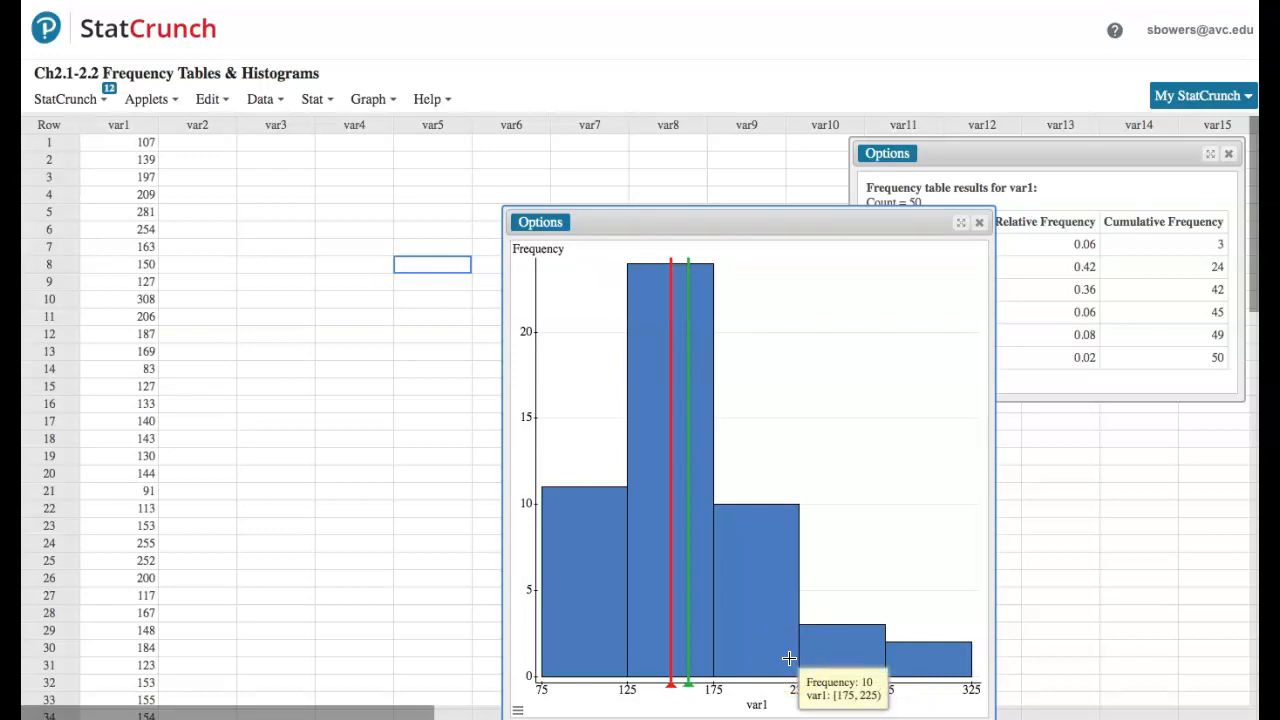
left_click(791, 650)
left_click(837, 580)
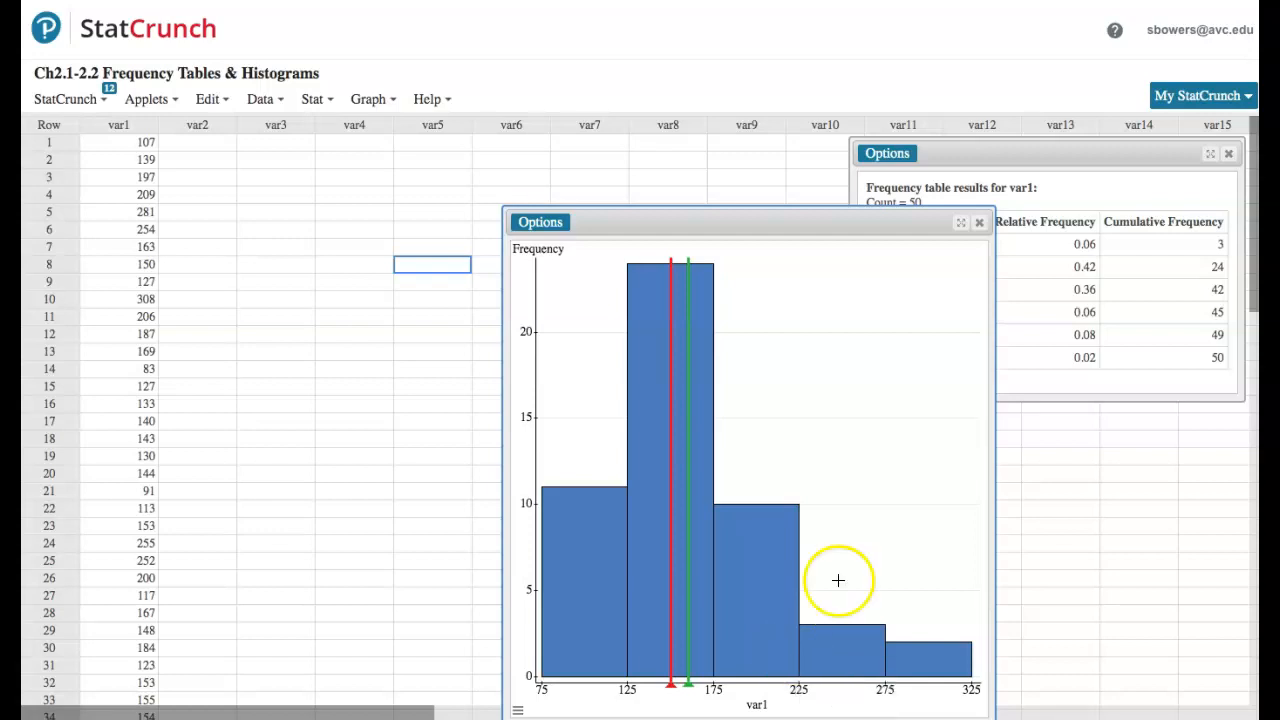
left_click(758, 572)
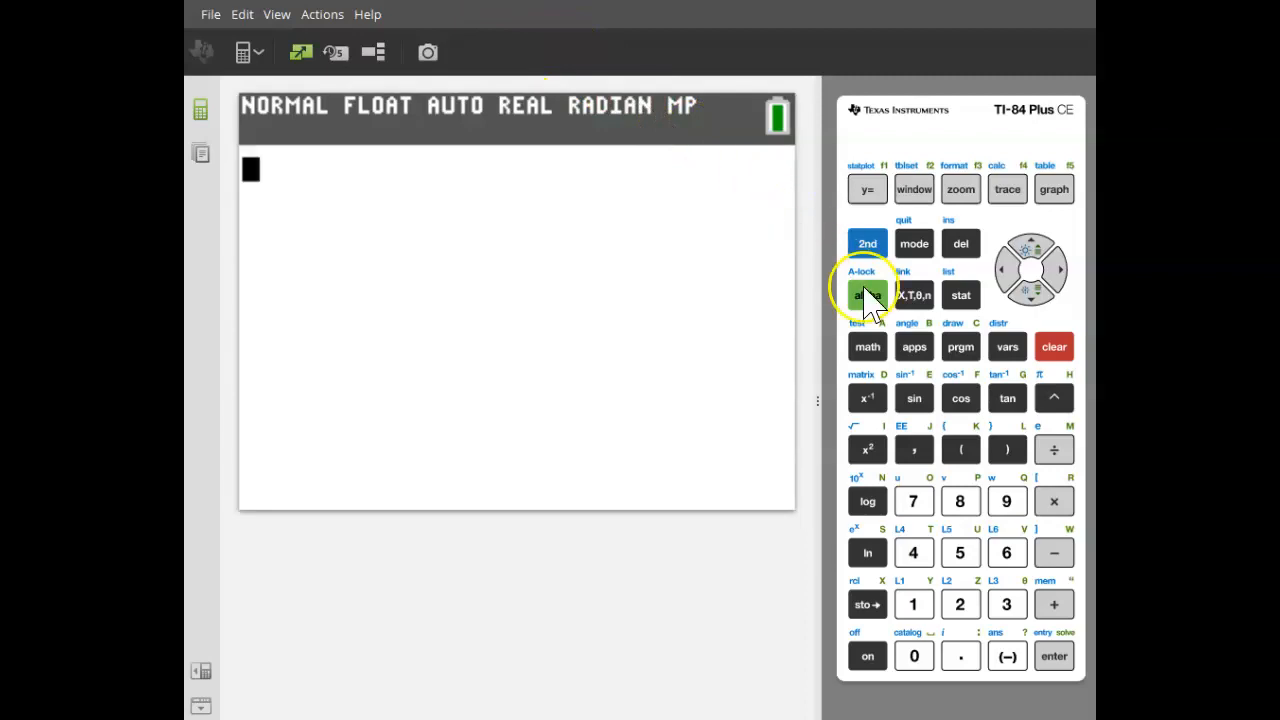
- In STAT > Edit, key the service times into L1, starting with the first value and 139
left_click(968, 296)
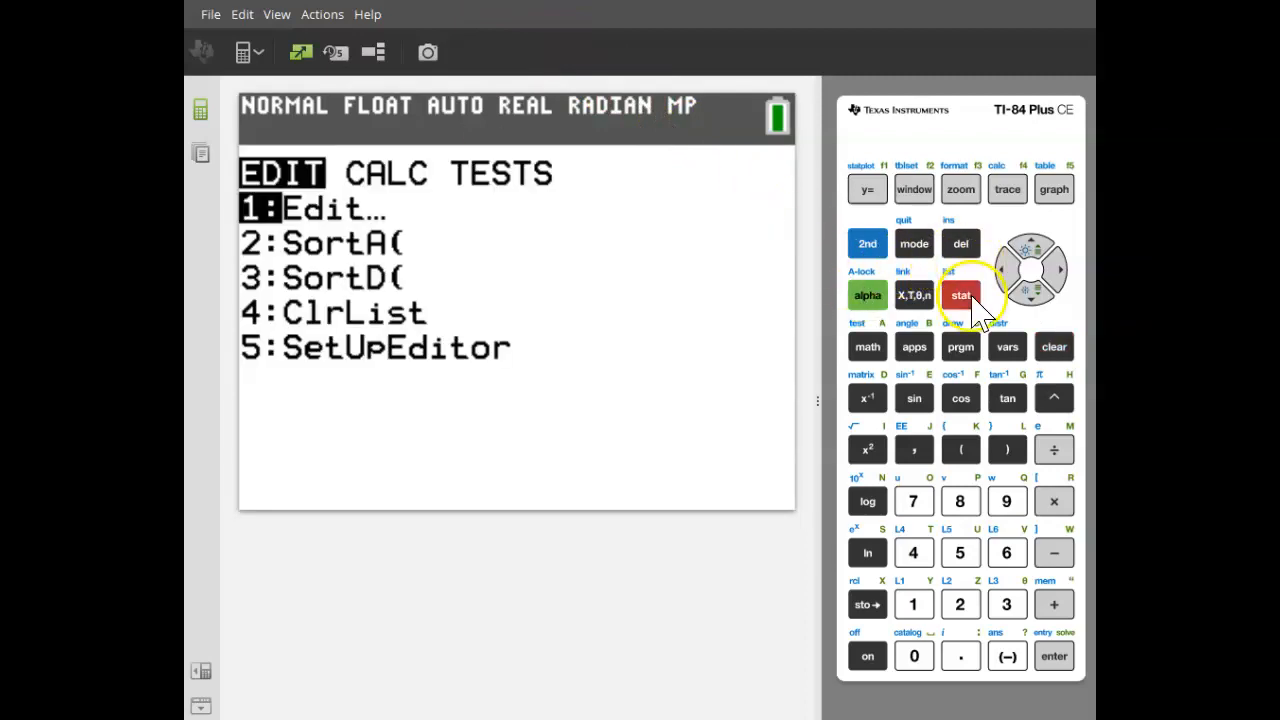
key("Return")
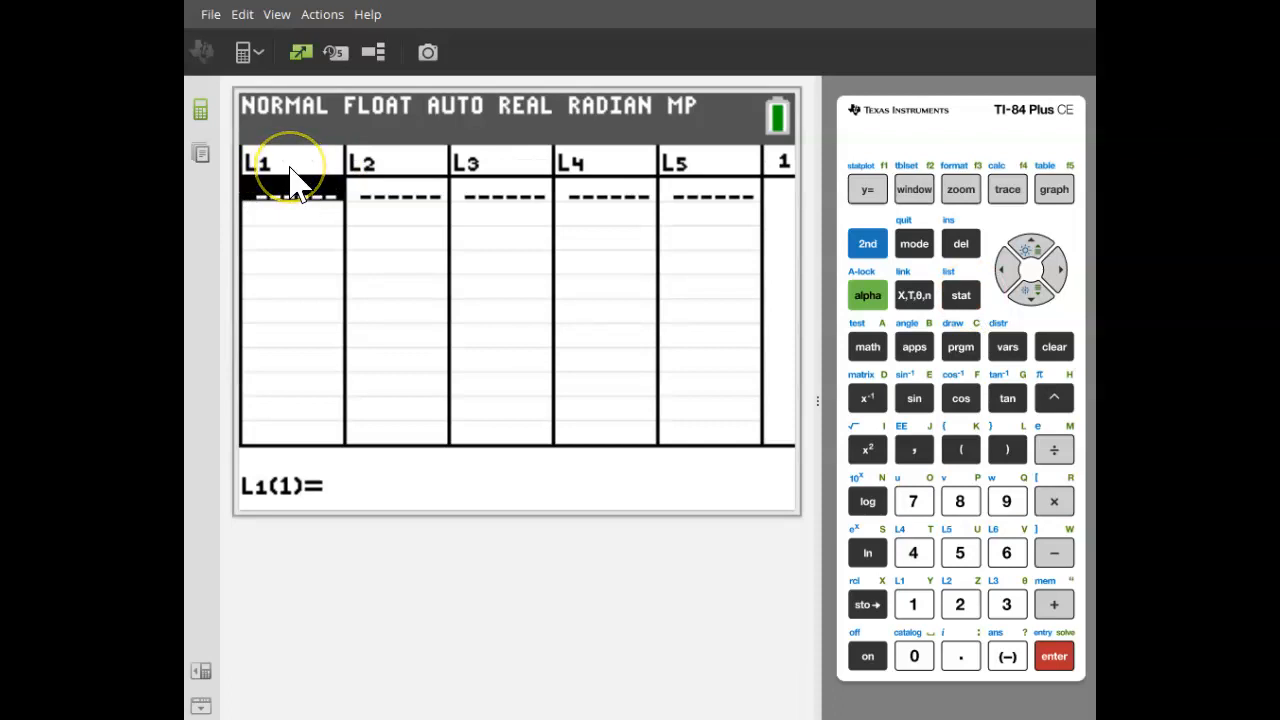
type("107")
key("Return")
type("139")
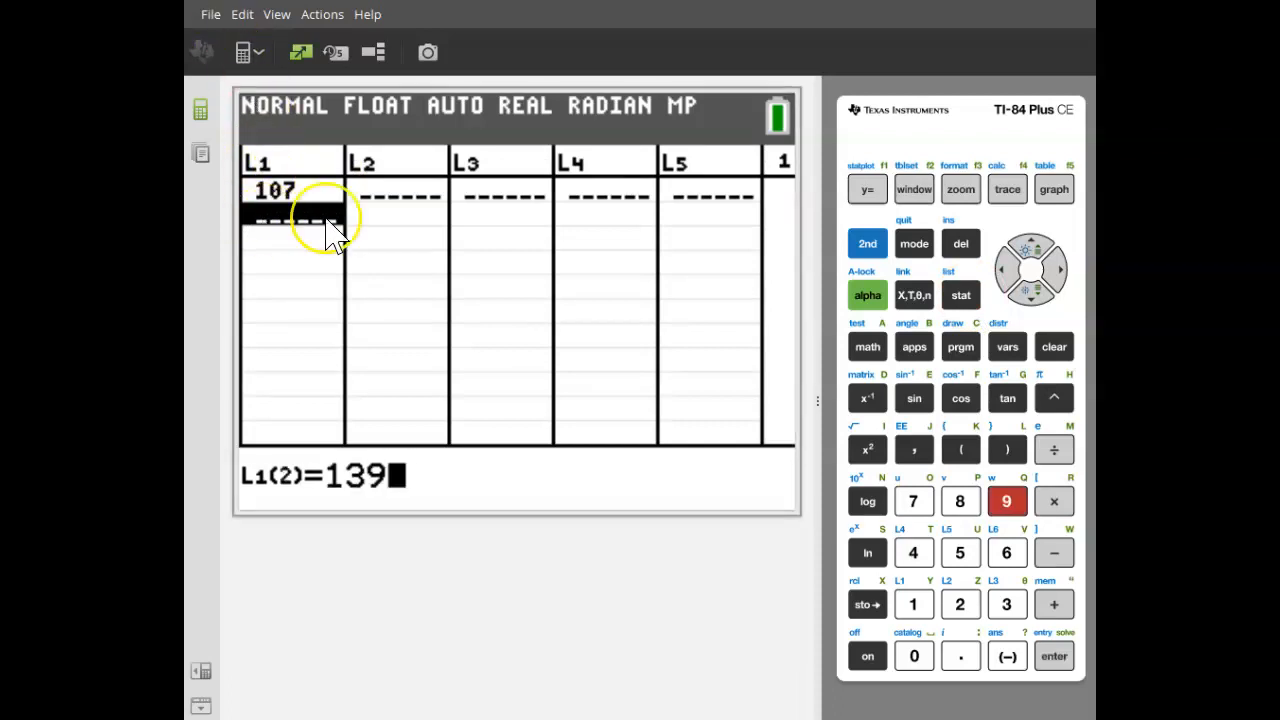
key("Return")
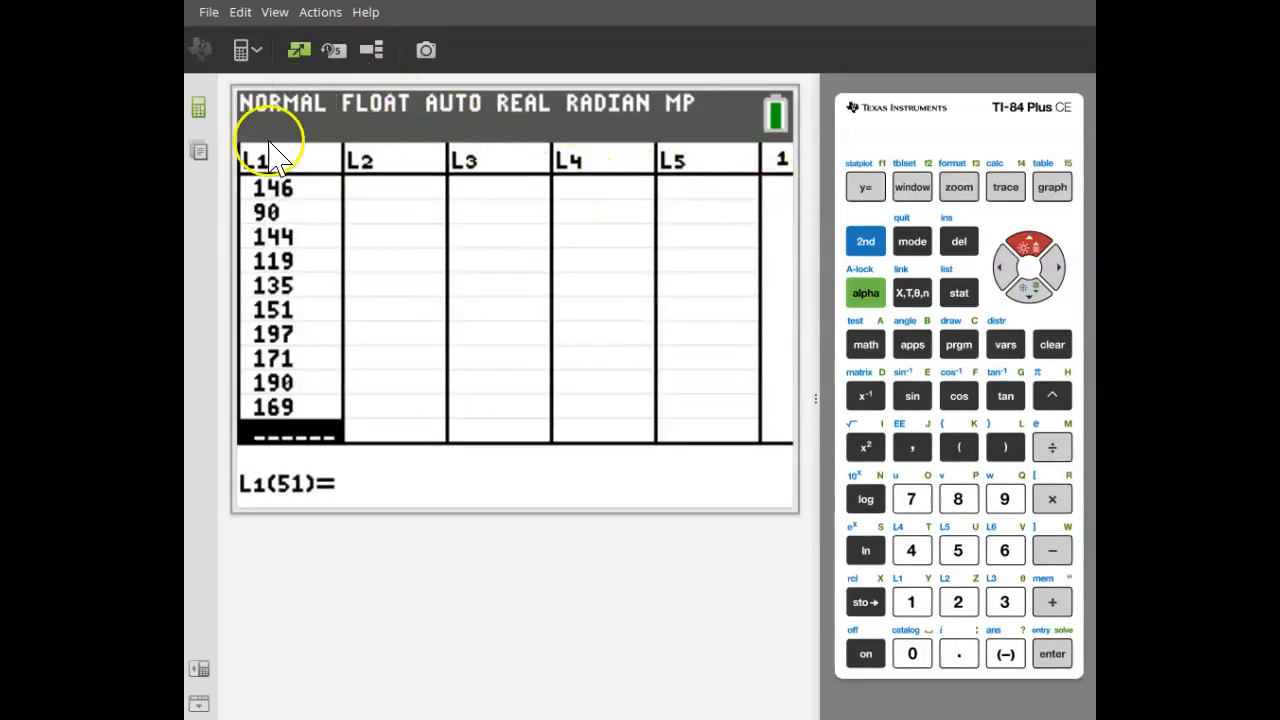
- Via 2nd STAT PLOTS, set Plot1 On as a histogram of L1 with frequency 1
left_click(864, 244)
left_click(865, 187)
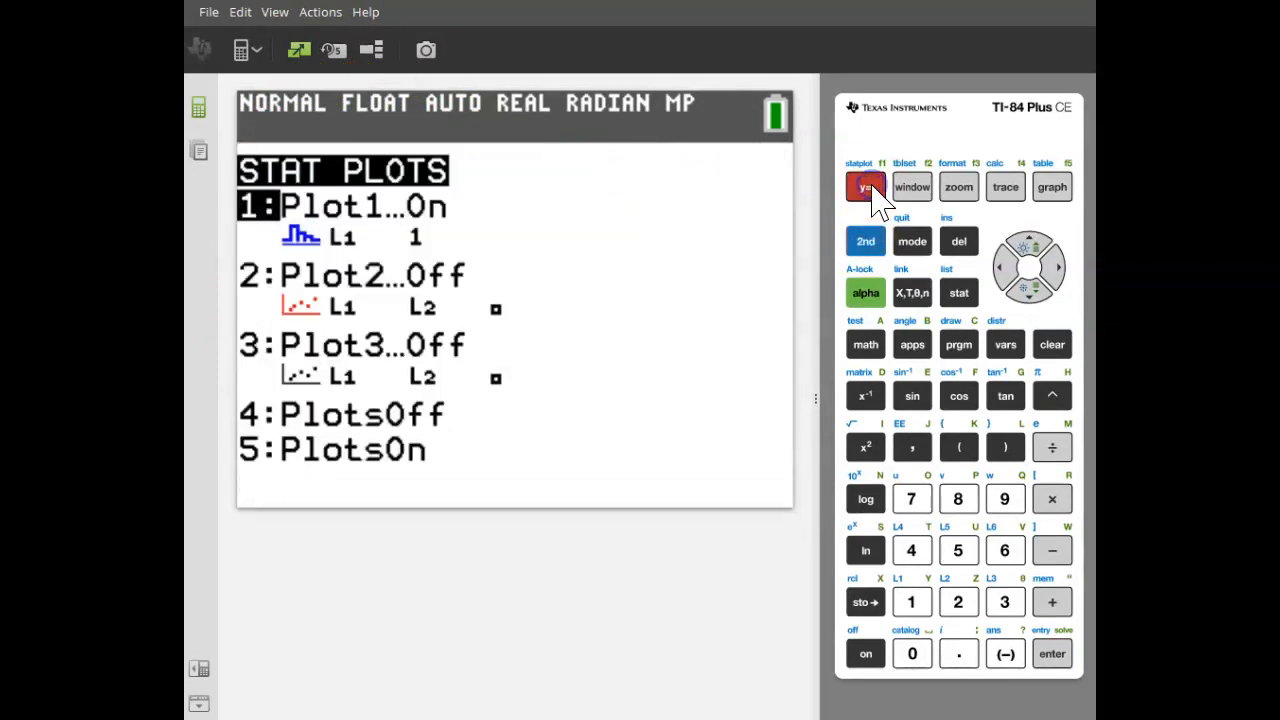
left_click(1052, 654)
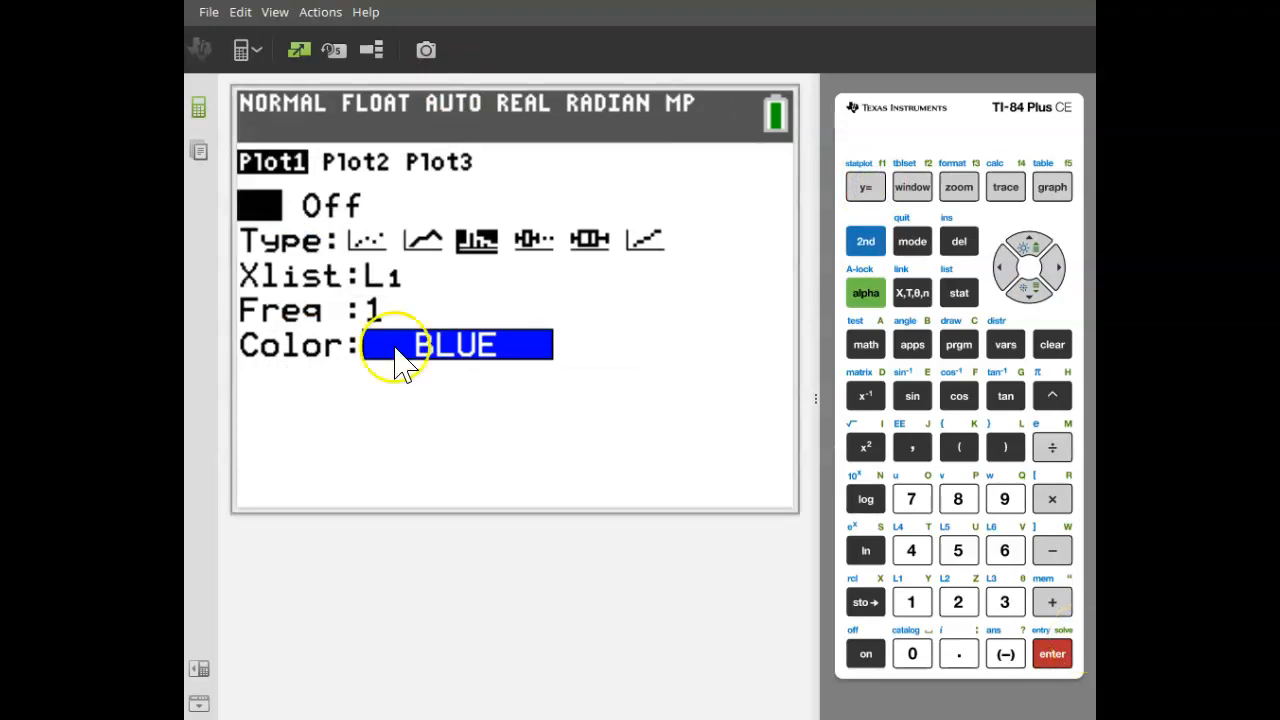
key("Down")
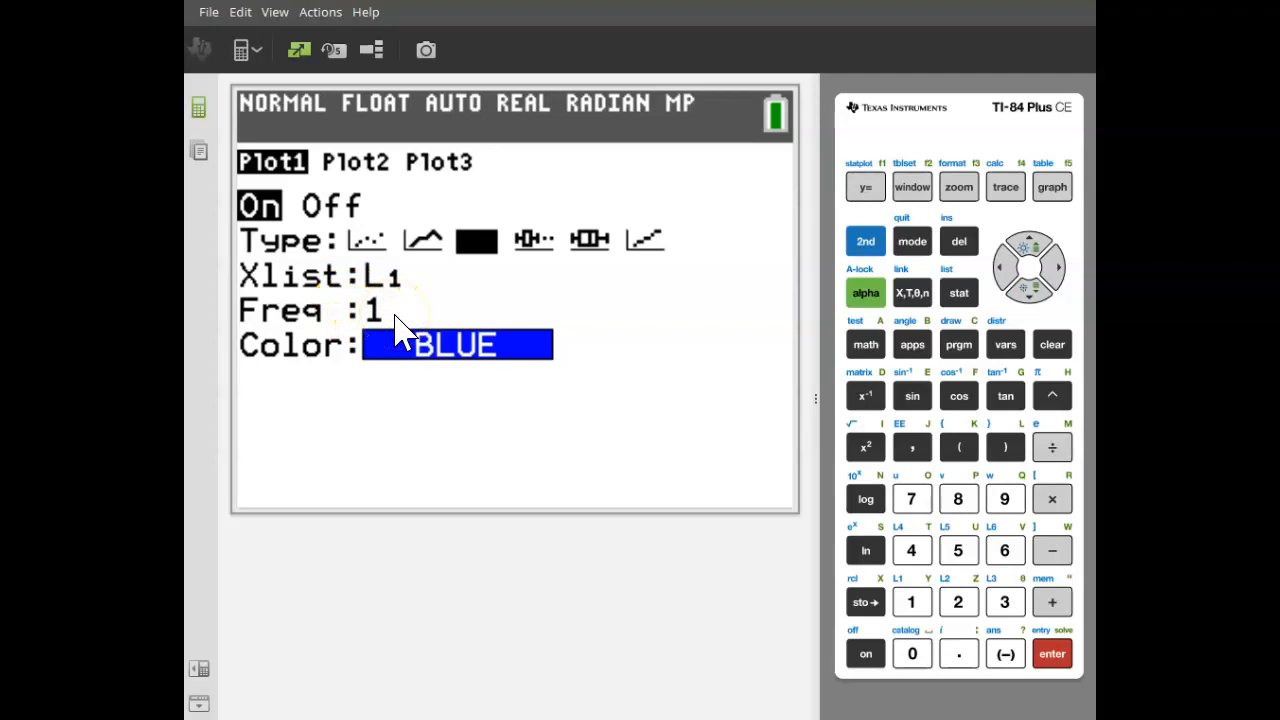
- Graph the L1 histogram with ZOOM 9:ZoomStat, giving Xmin 83 and Xmax 340.14
left_click(960, 189)
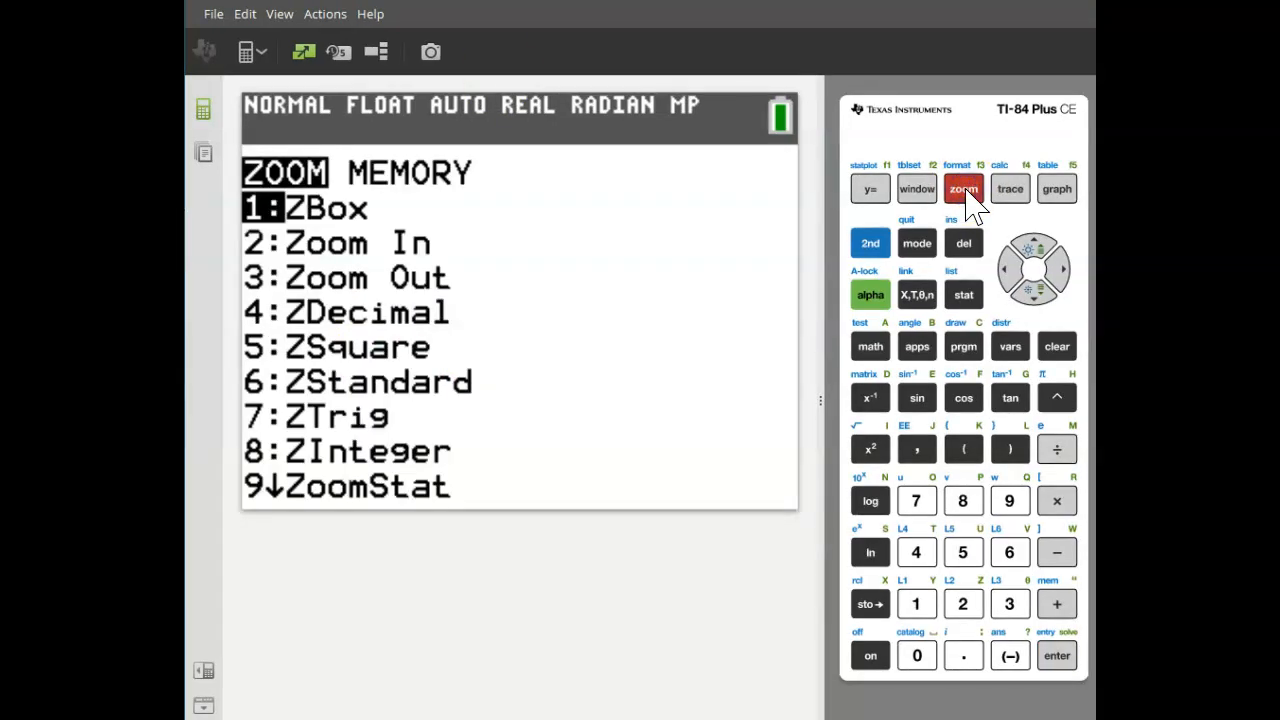
key("9")
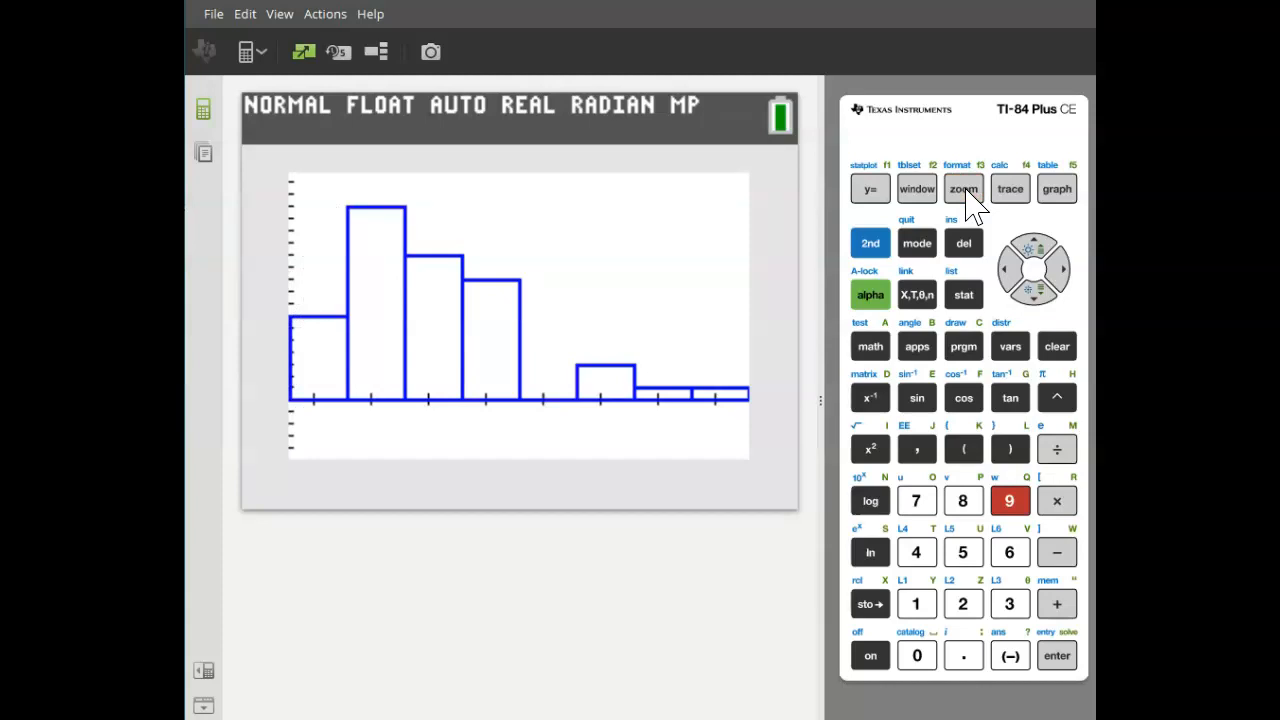
left_click(967, 188)
left_click(942, 189)
left_click(923, 195)
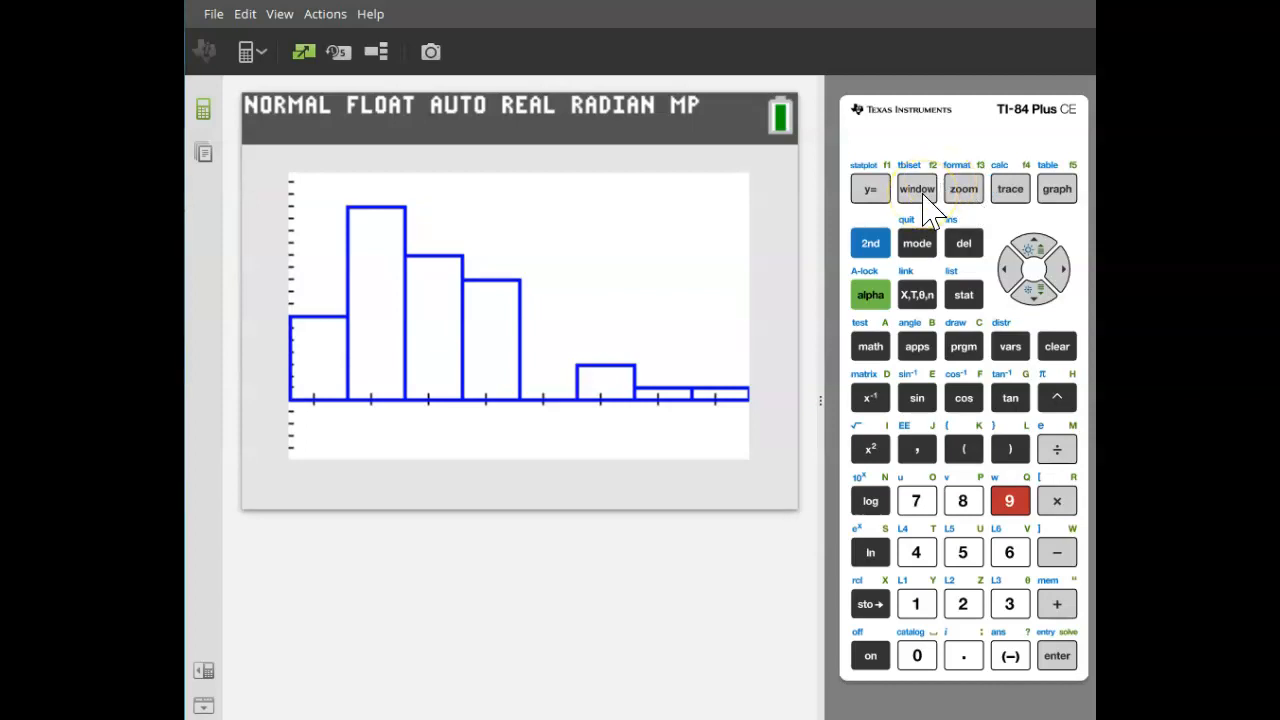
- In WINDOW, set Xmax to 308 and Xscl to 50
left_click(917, 192)
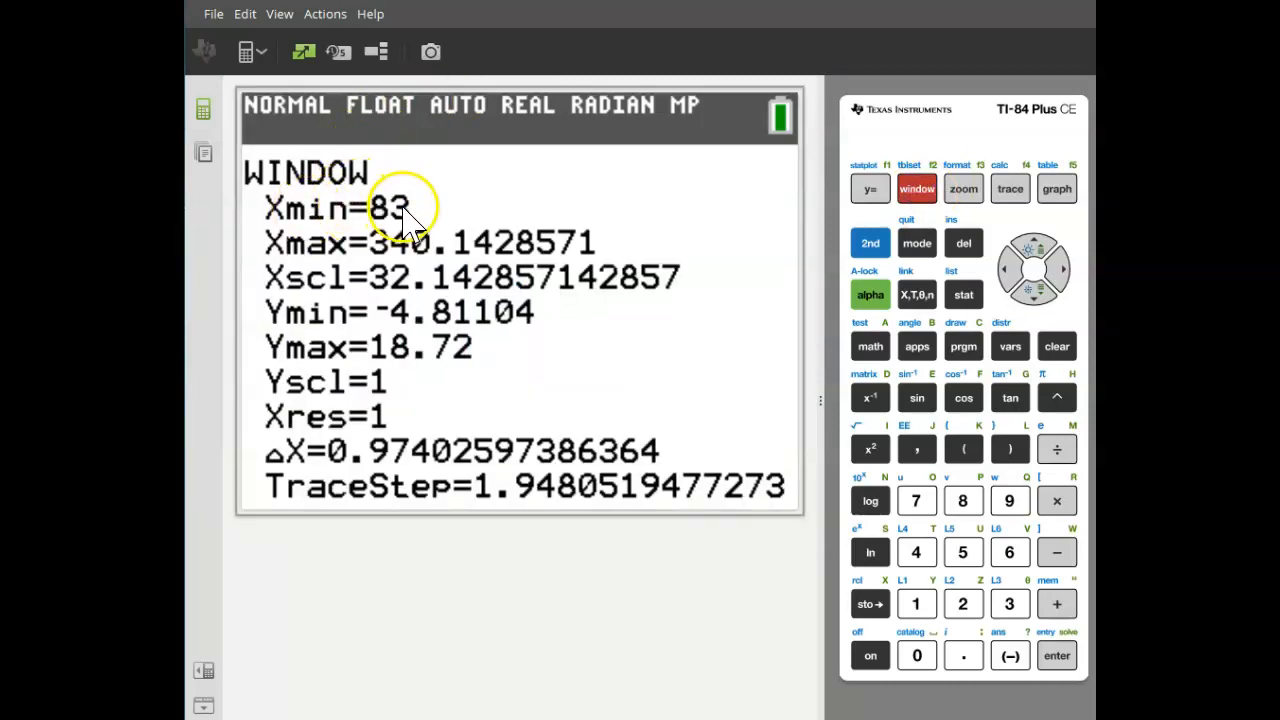
key("Down")
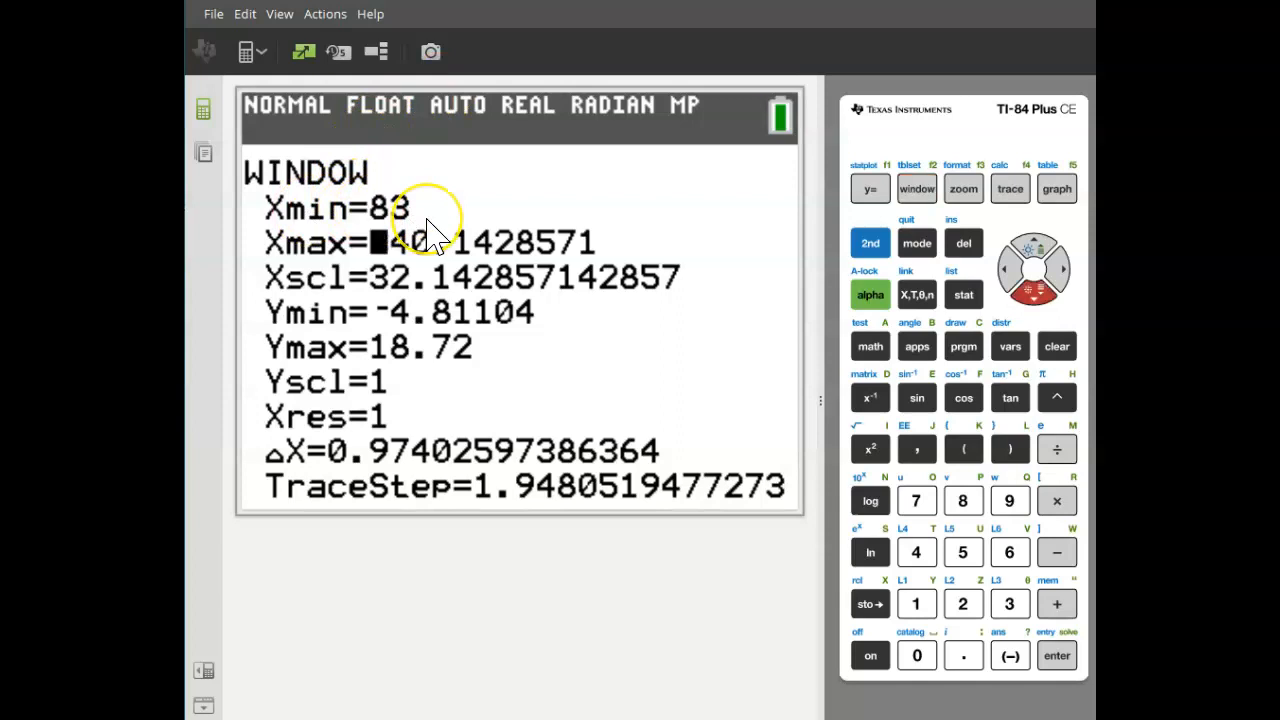
type("308")
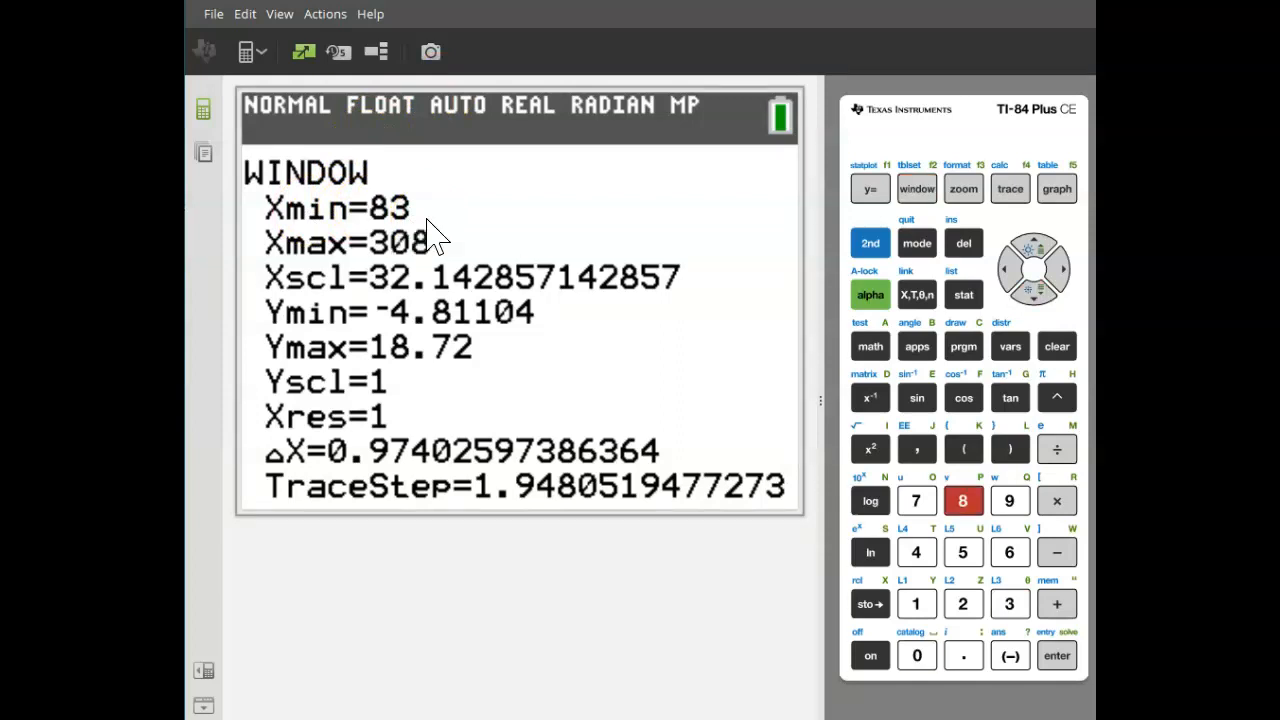
key("Down")
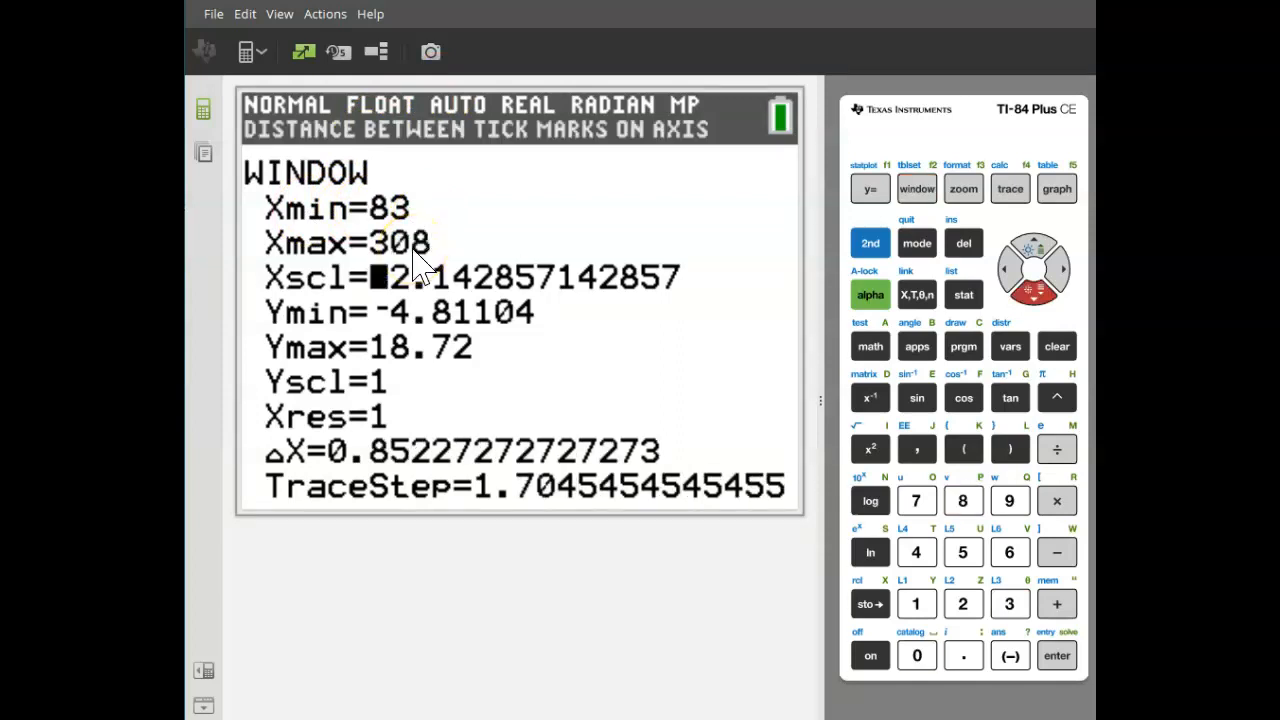
type("5")
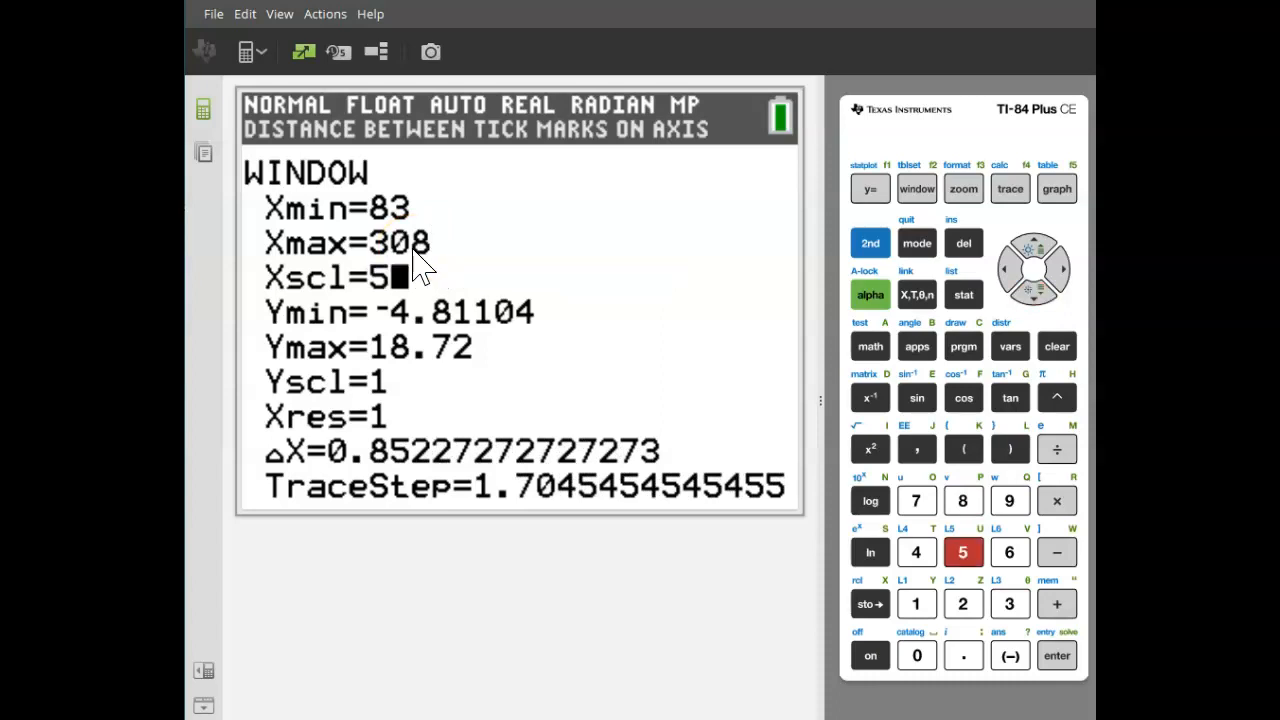
type("0")
left_click(415, 265)
- Set Ymin to 0 and Ymax to 25 so the histogram redraws with five bars
key("Down")
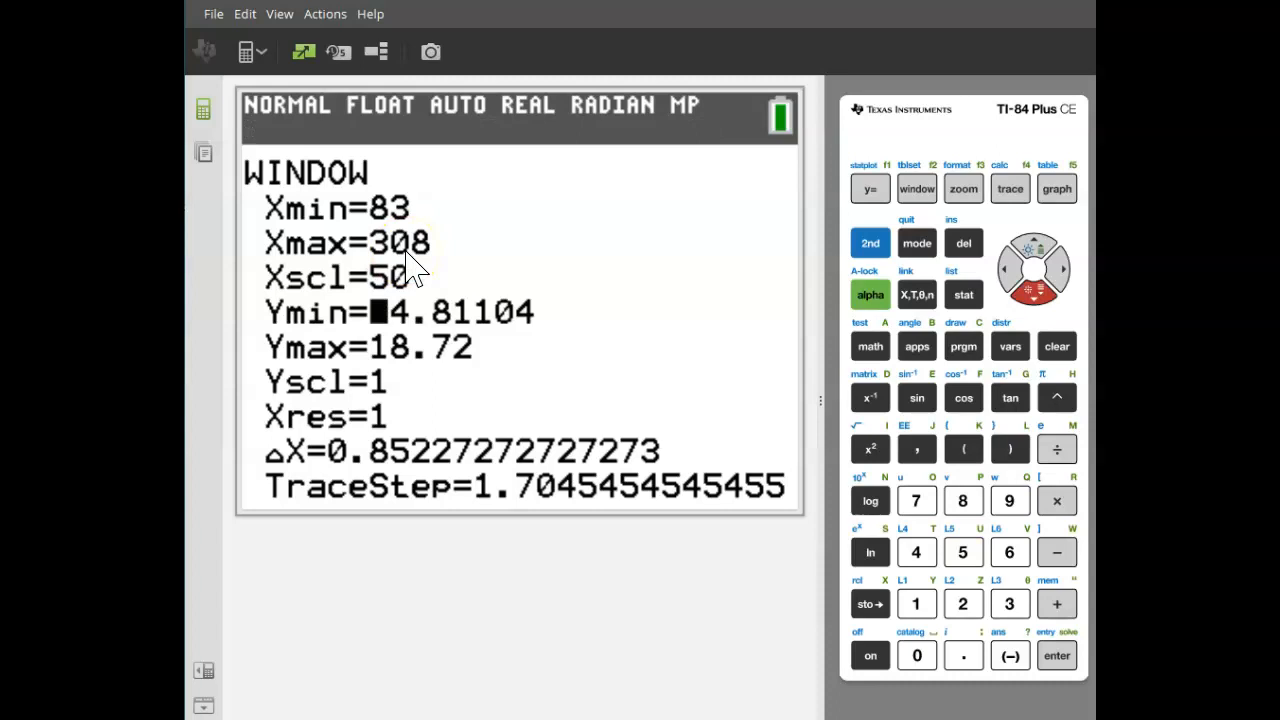
type("0")
left_click(398, 342)
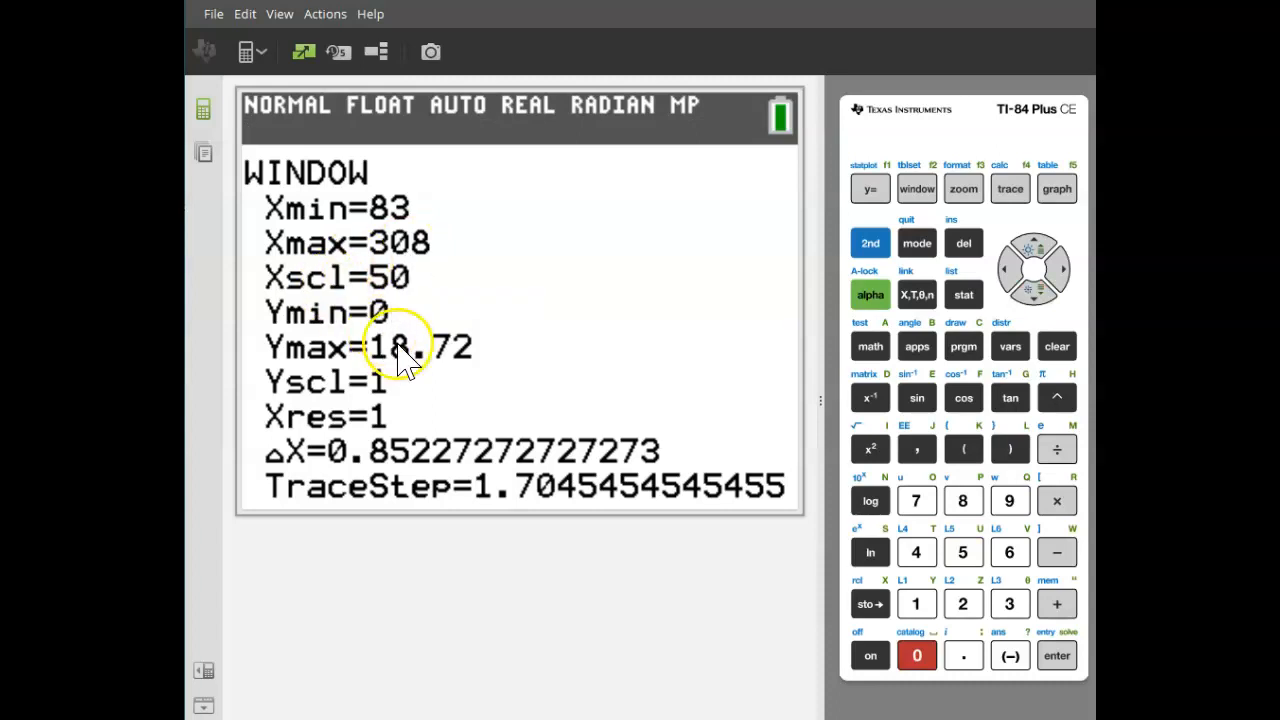
key("Down")
type("25")
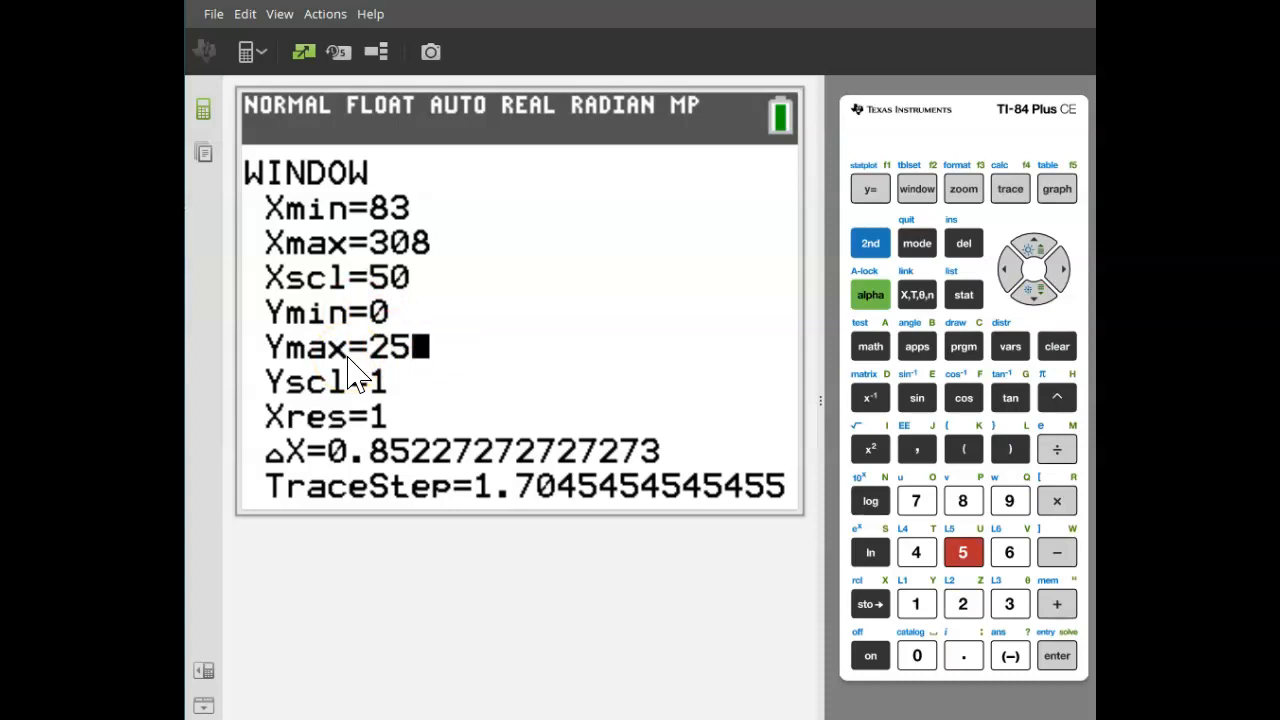
left_click(396, 395)
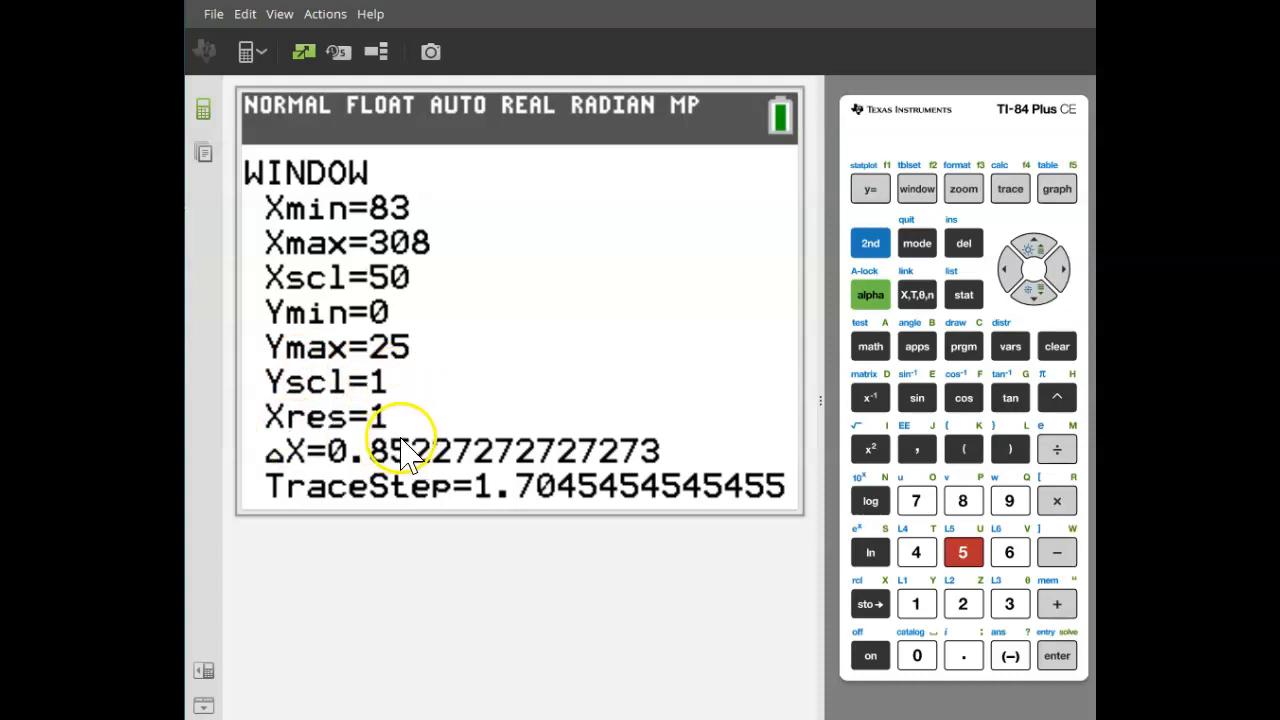
- Redraw the L1 histogram and trace its bars, ending on min=283, max<333, n=1
left_click(1057, 189)
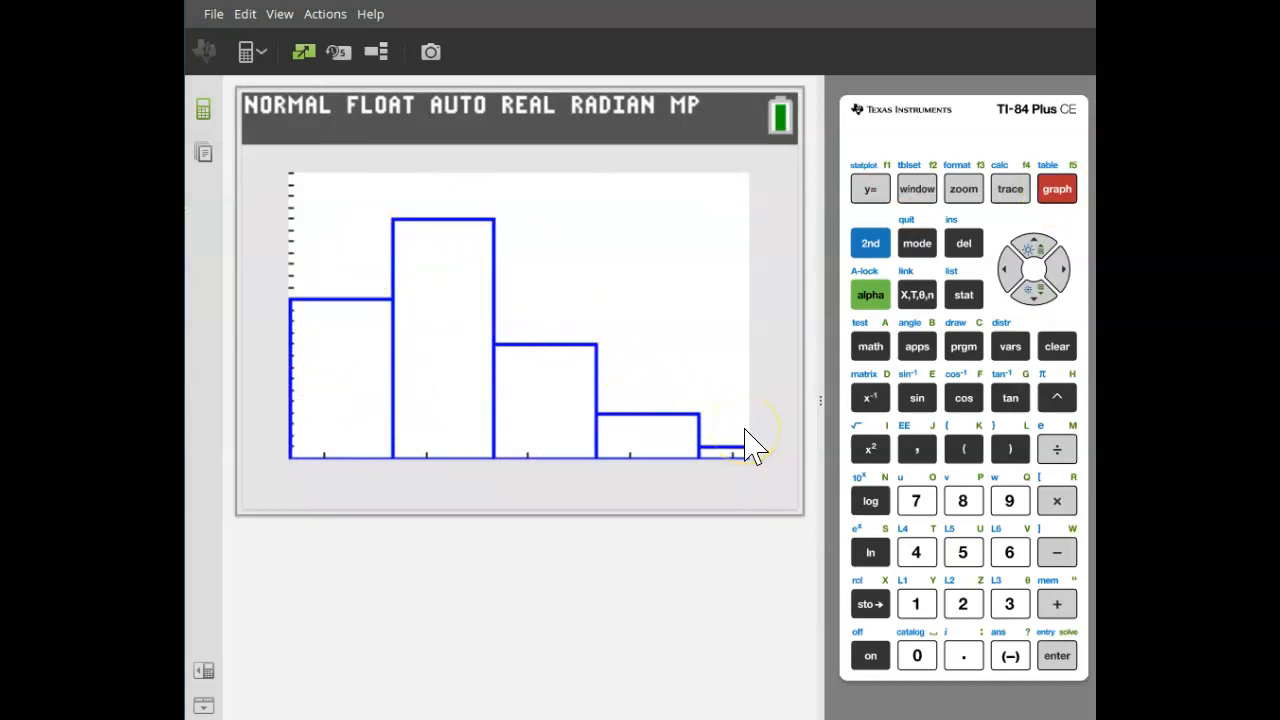
left_click(1010, 189)
key("Right")
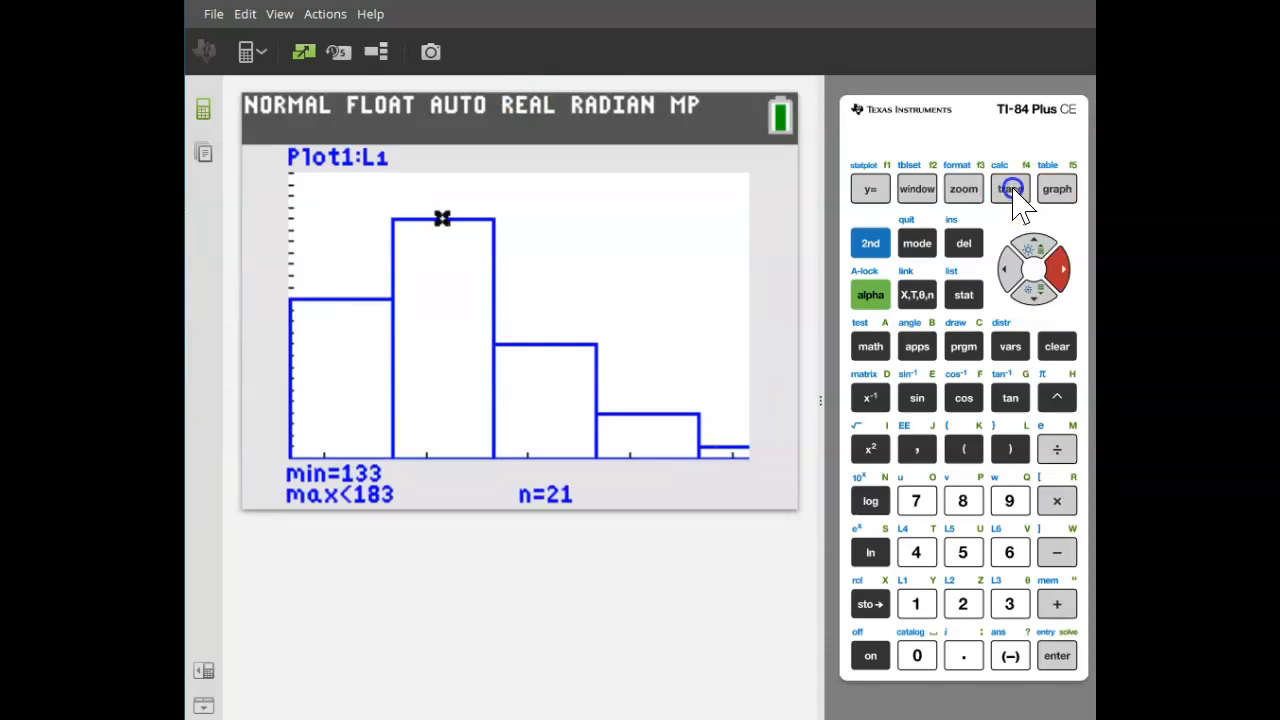
key("Right")
key("Right")
key("Right")
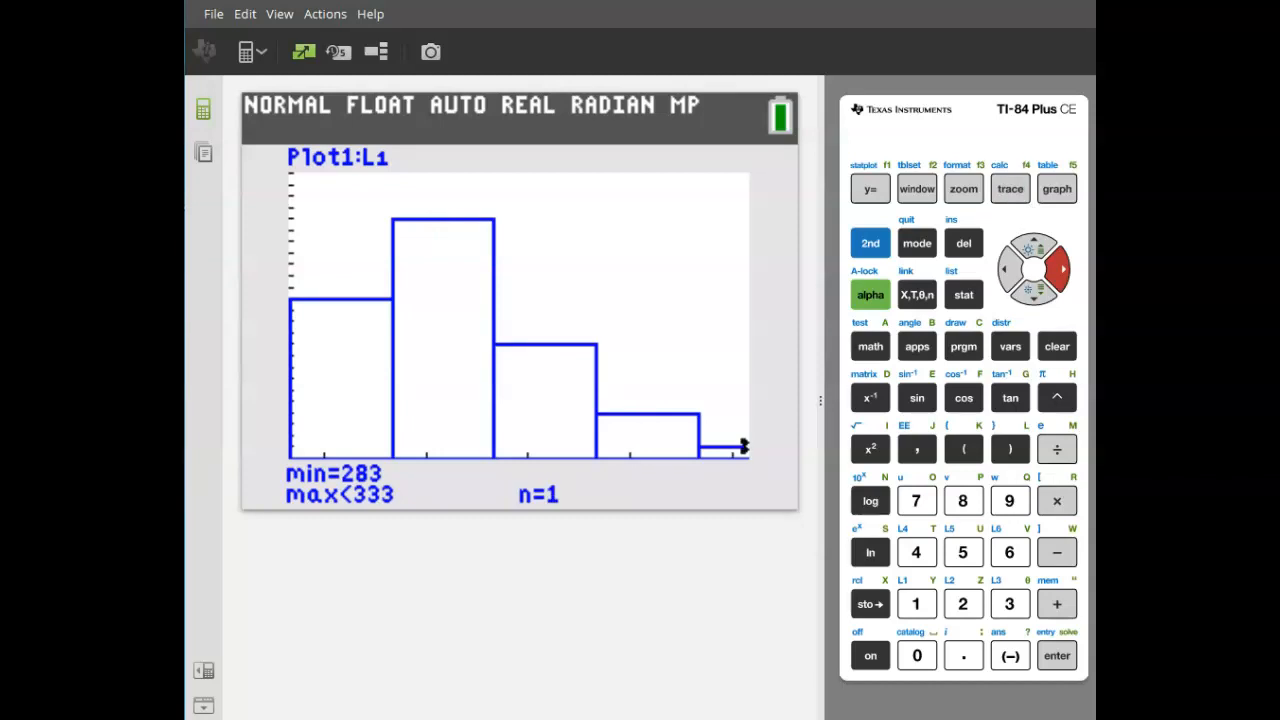